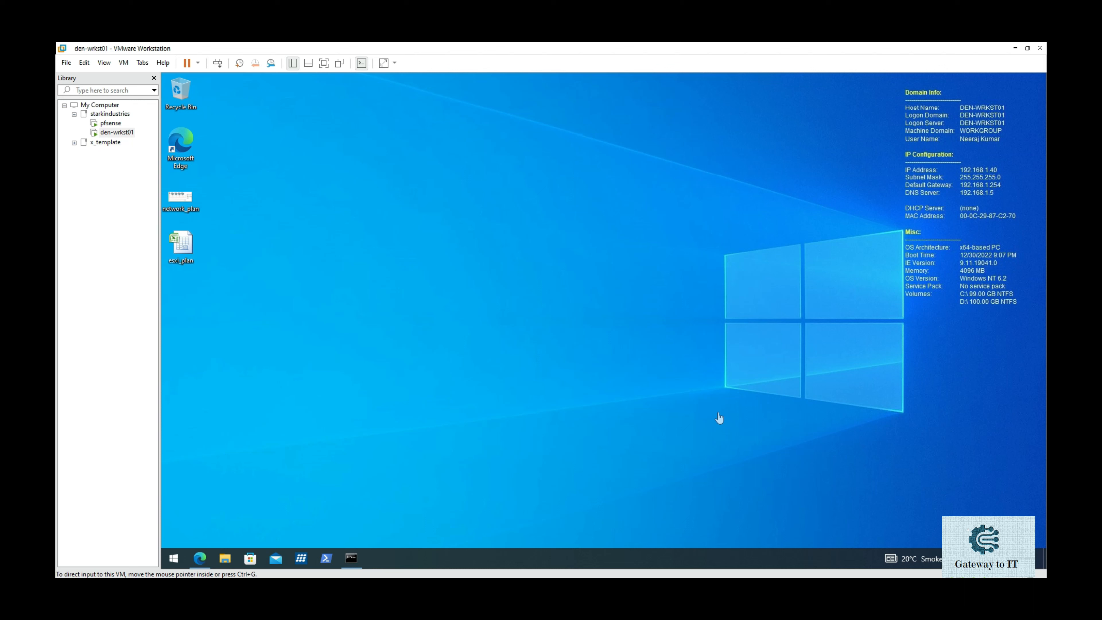
View the network_plan diagram maximized in Windows Photos, then close it.
left_click(680, 372)
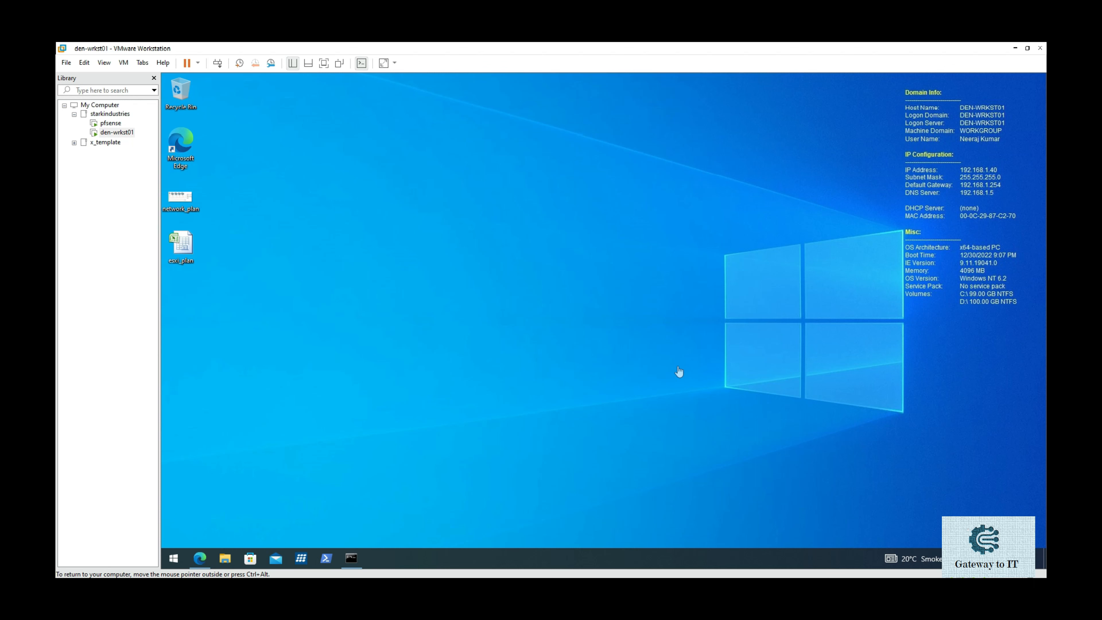
double_click(181, 200)
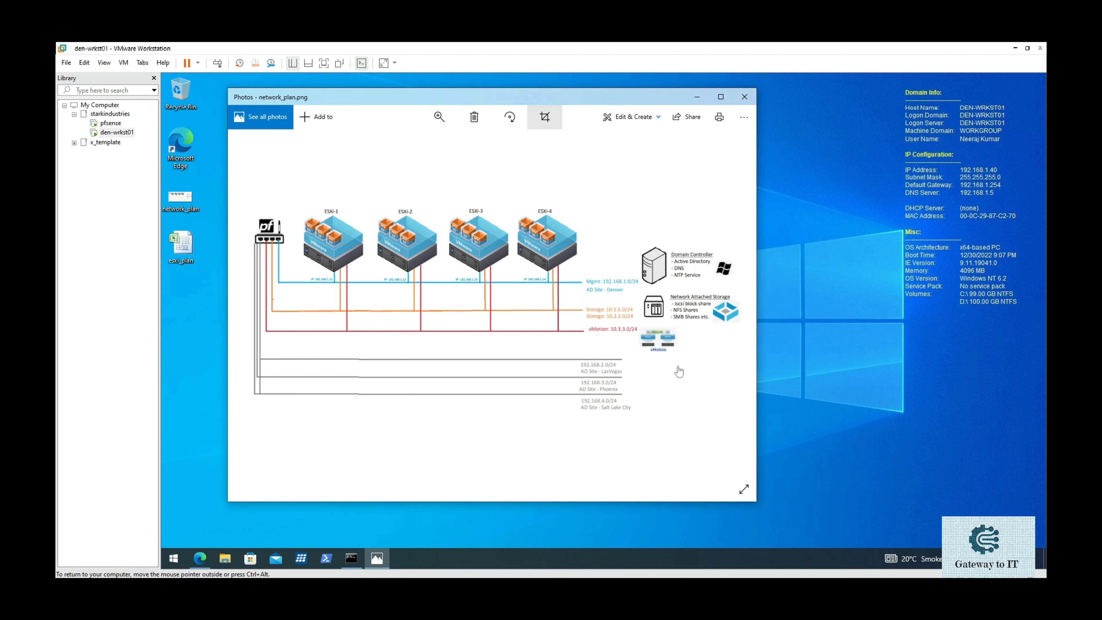
left_click(721, 97)
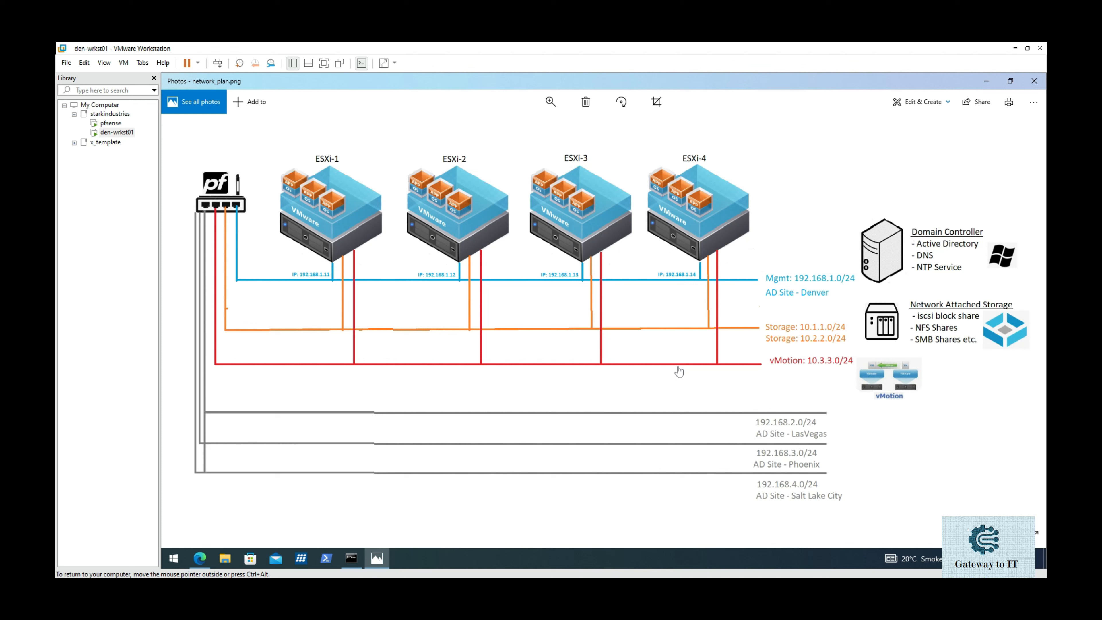
left_click(1011, 81)
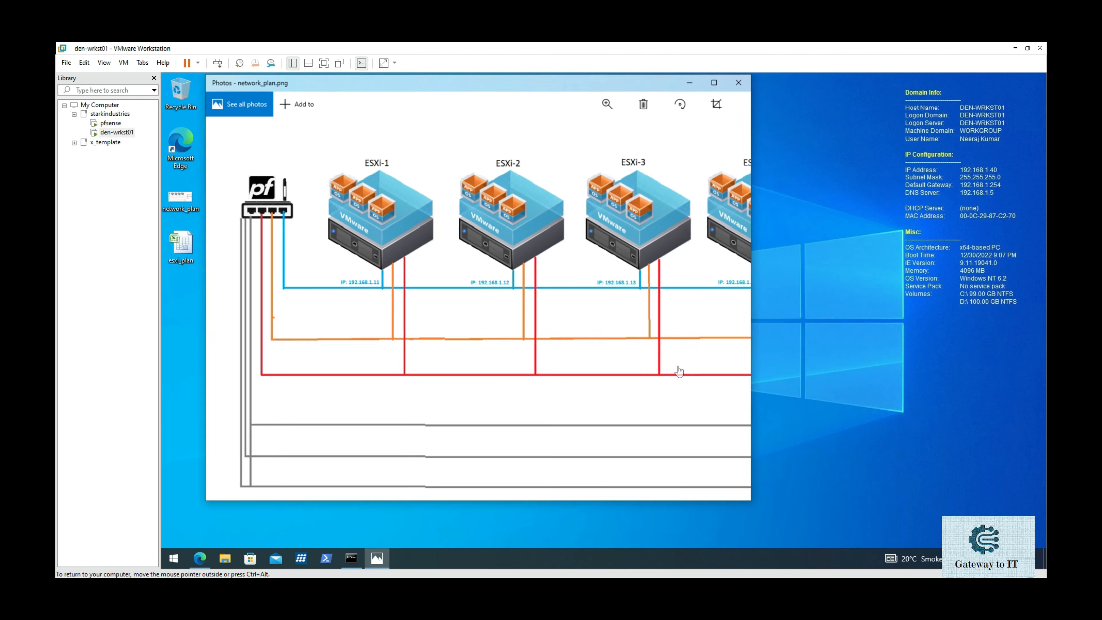
left_click_drag(605, 101, 841, 122)
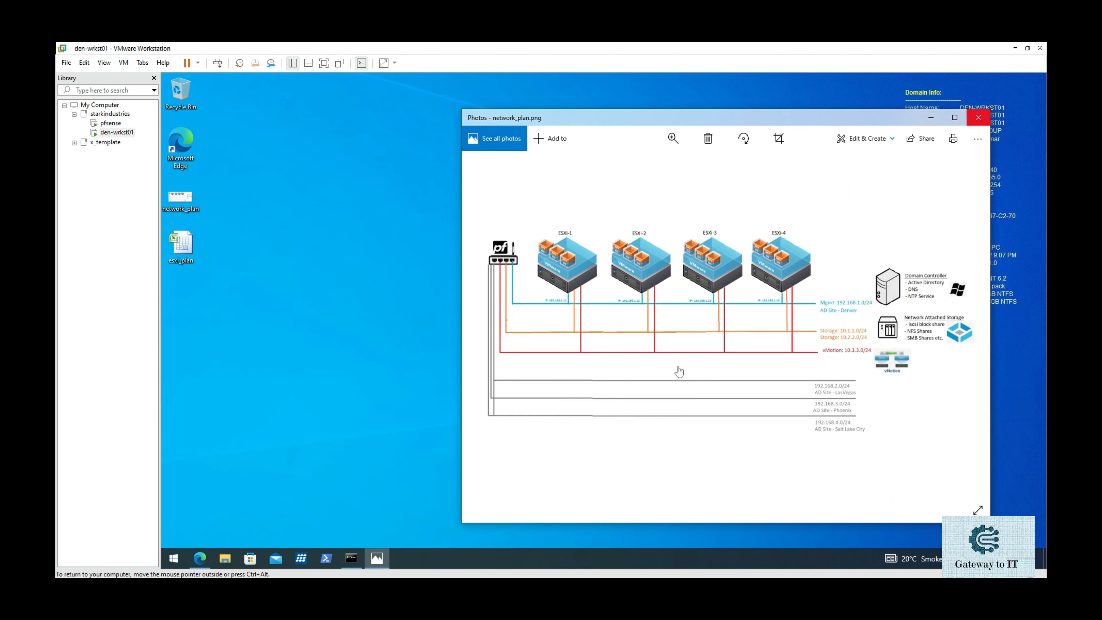
left_click(979, 115)
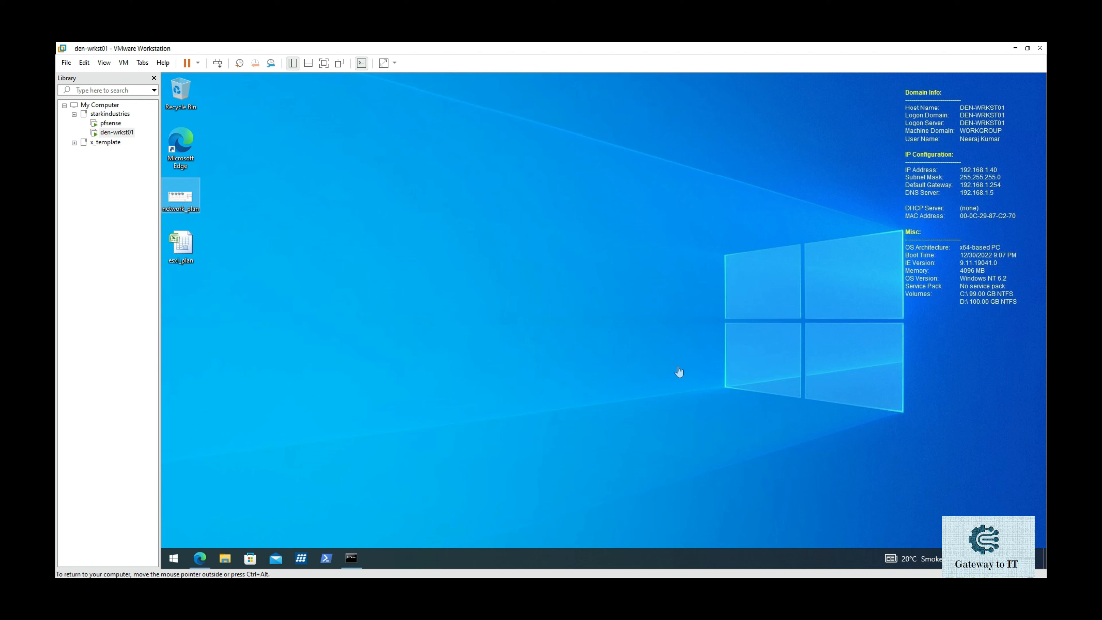
left_click(66, 64)
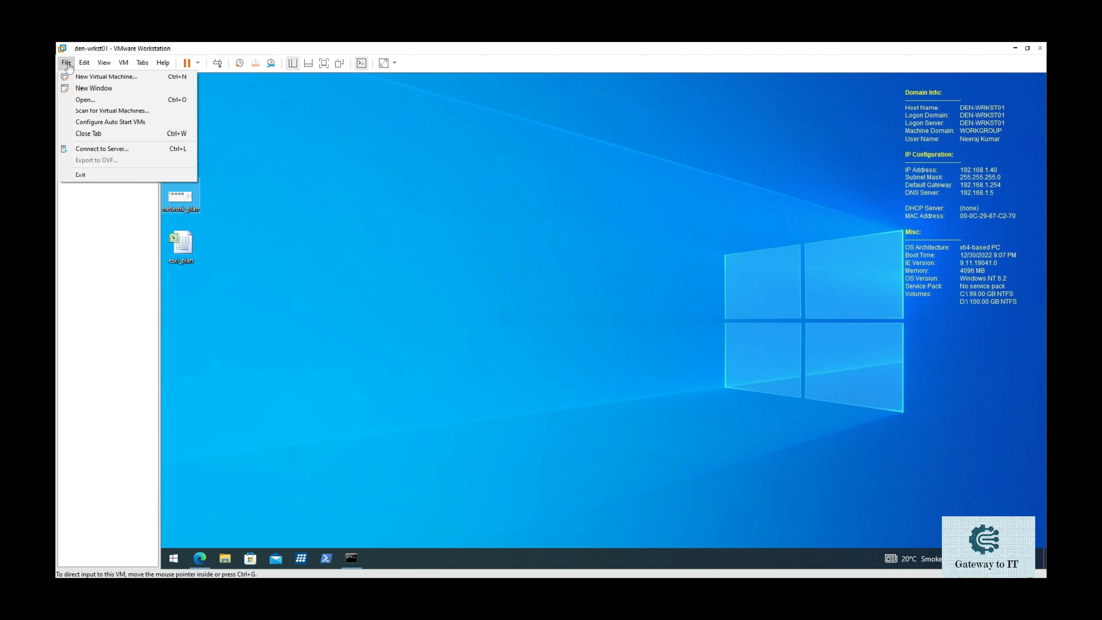
Start a Custom new virtual machine with Workstation 17.x compatibility, installing the OS later.
left_click(73, 77)
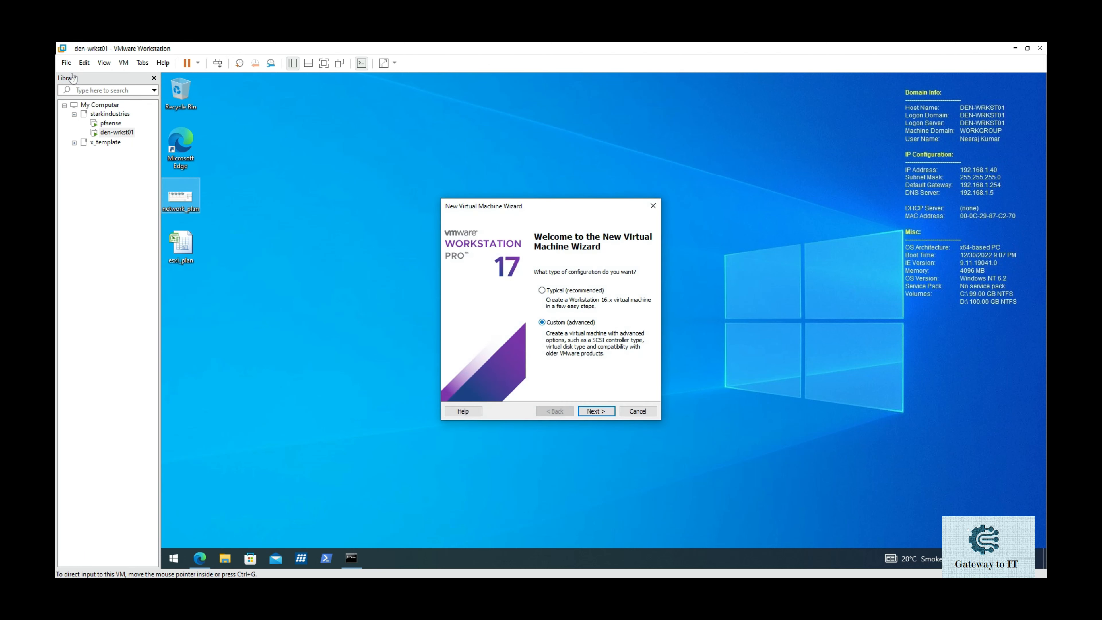
left_click(601, 413)
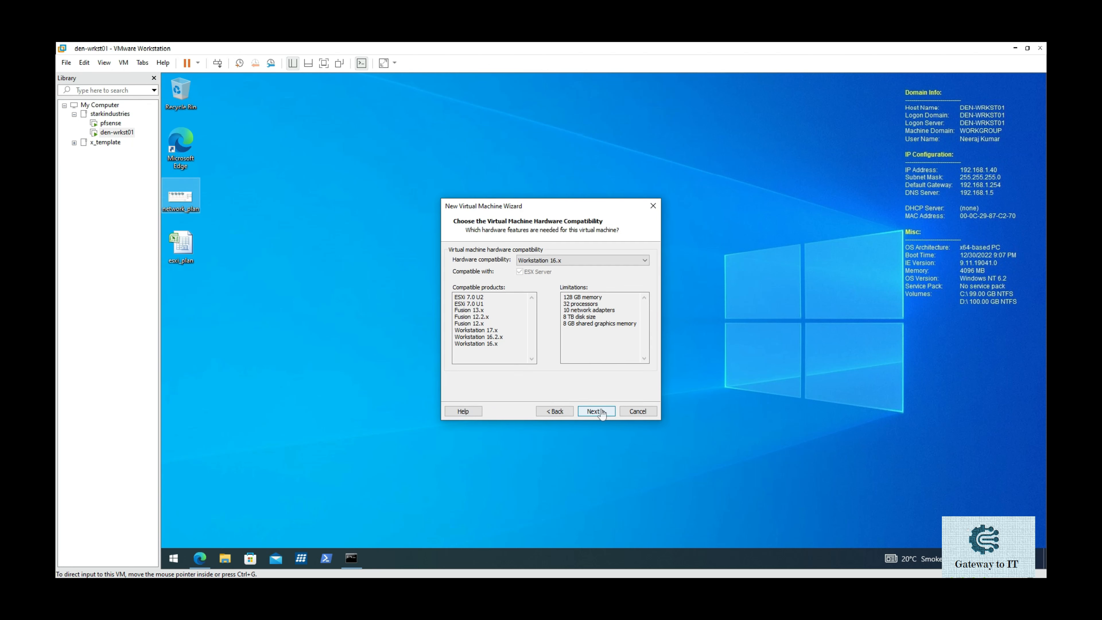
left_click(613, 260)
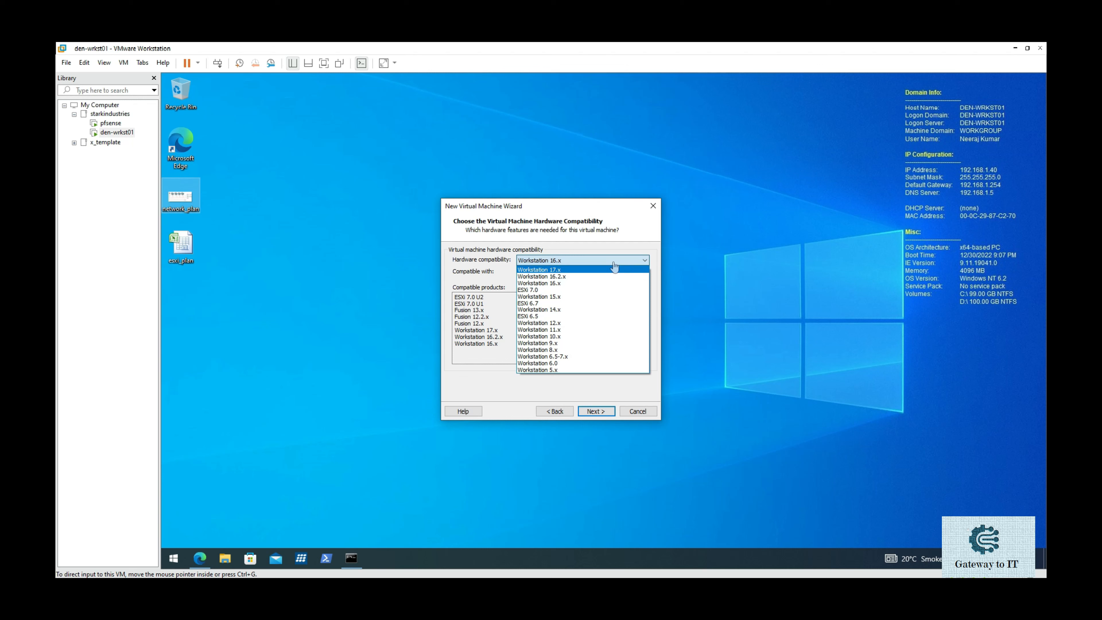
left_click(613, 269)
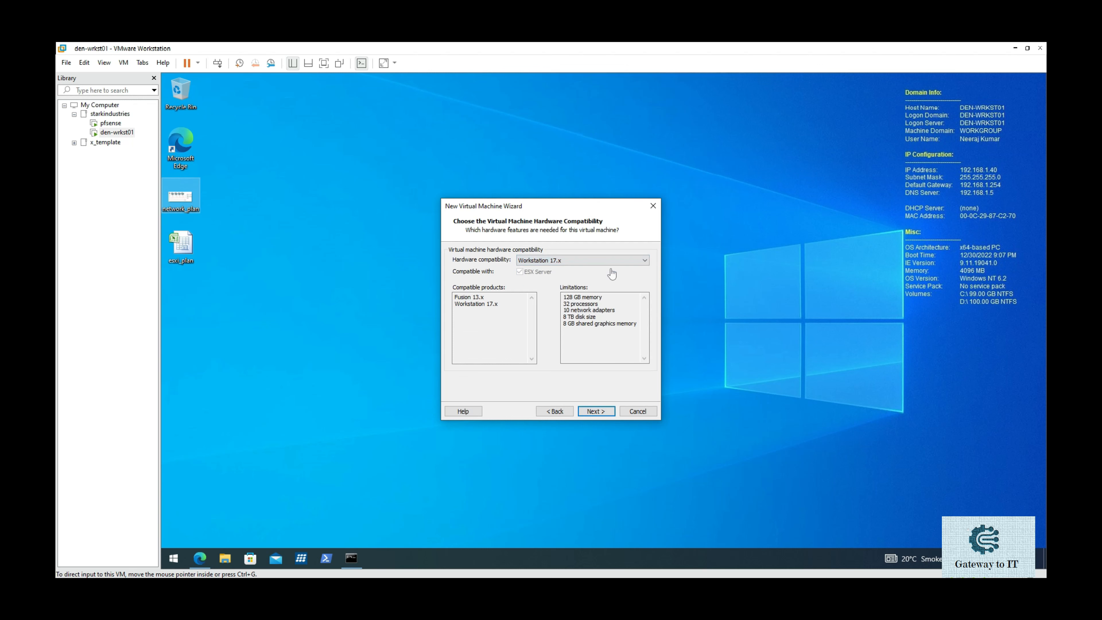
left_click(602, 413)
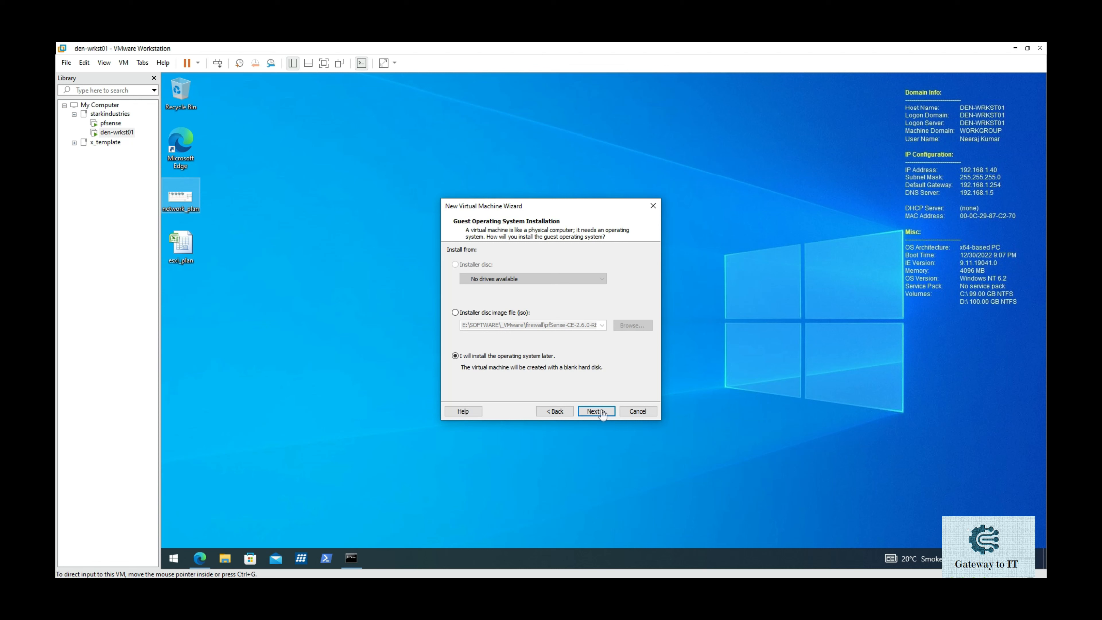
left_click(601, 412)
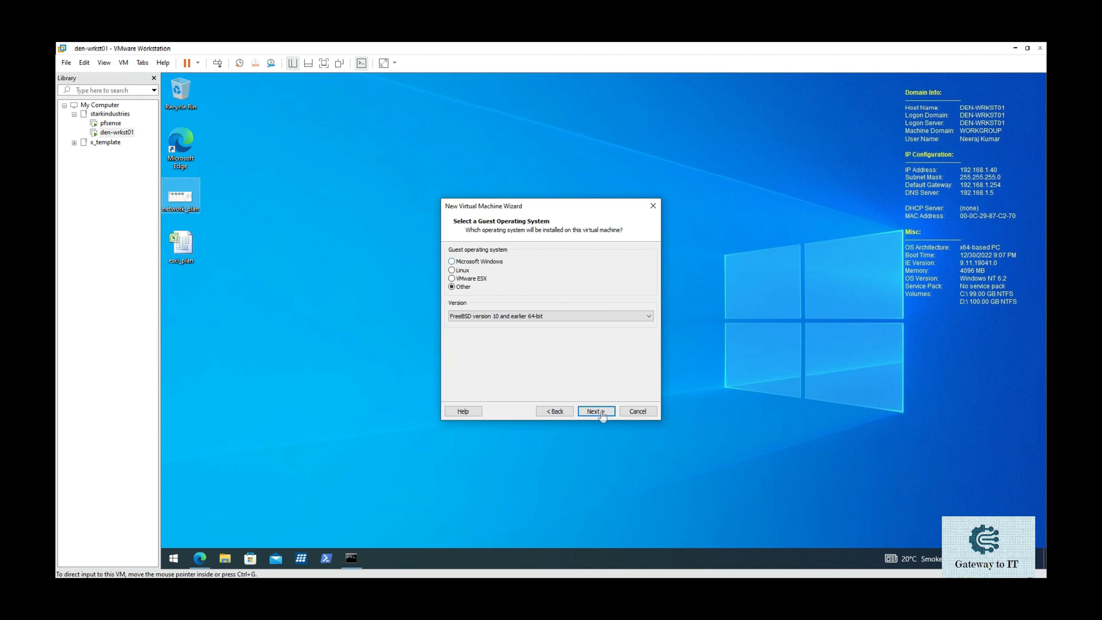
Set the guest OS to Microsoft Windows, version Windows Server 2012.
left_click(502, 262)
left_click(517, 320)
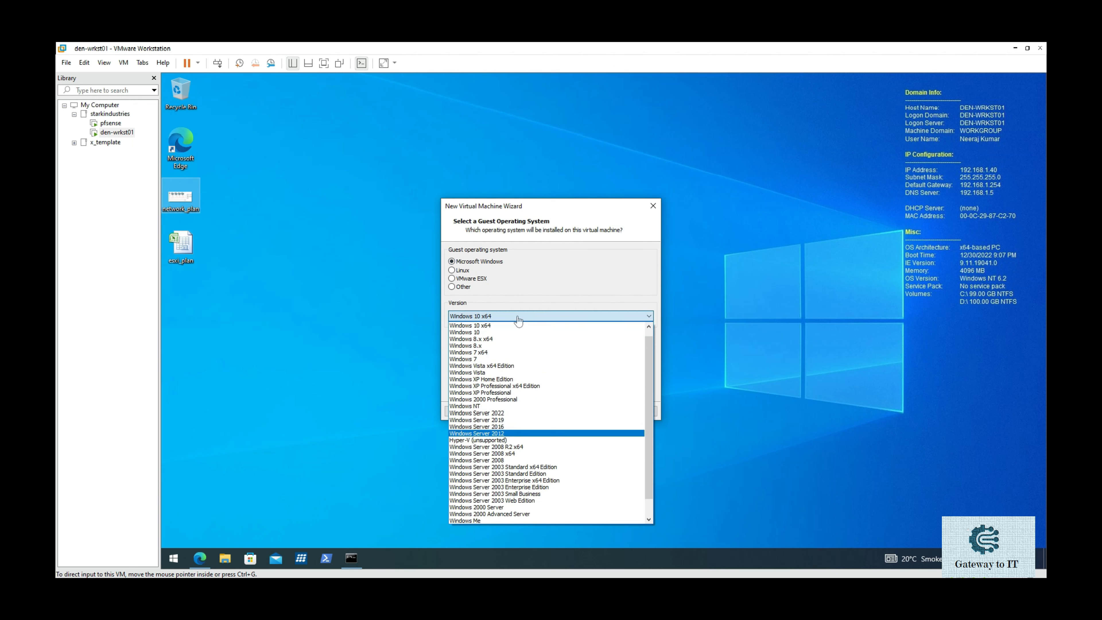
left_click(530, 433)
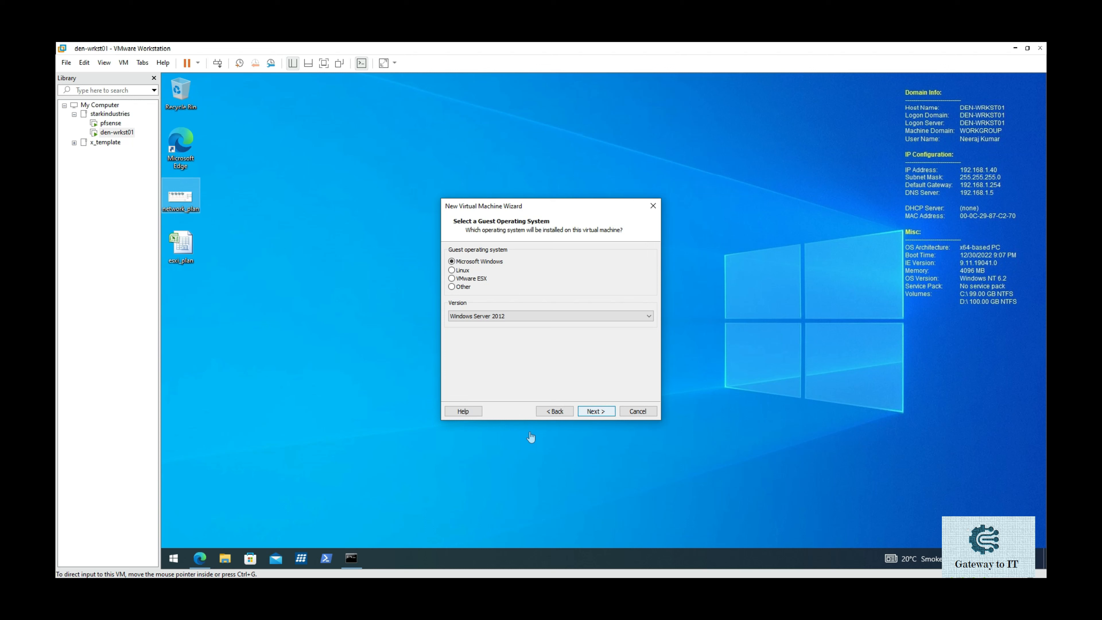
key("Return")
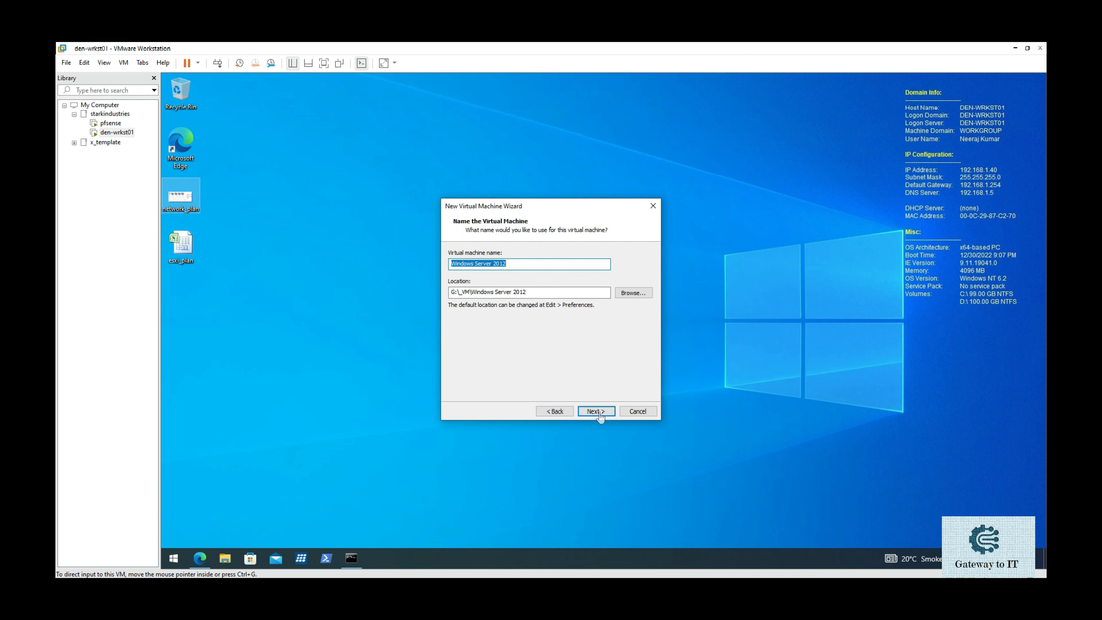
Replace the default virtual machine name with den-dc05, located at G:\_VM\den-dc05.
left_click(536, 266)
key("shift+Left")
key("shift+Left")
key("shift+Left")
key("shift+Left")
key("shift+Left")
key("shift+Left")
key("shift+Left")
key("shift+Left")
key("shift+Left")
key("shift+Left")
key("shift+Left")
key("shift+Left")
key("shift+Left")
key("shift+Left")
key("shift+Left")
key("shift+Left")
key("shift+Left")
key("shift+Left")
key("shift+Left")
type("de")
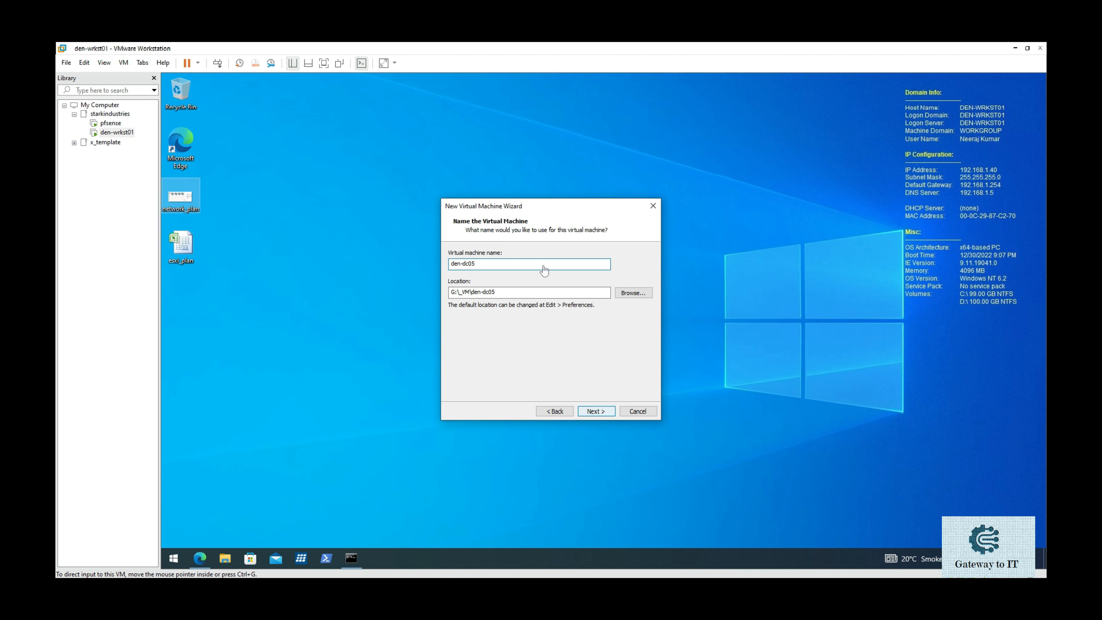
left_click(600, 413)
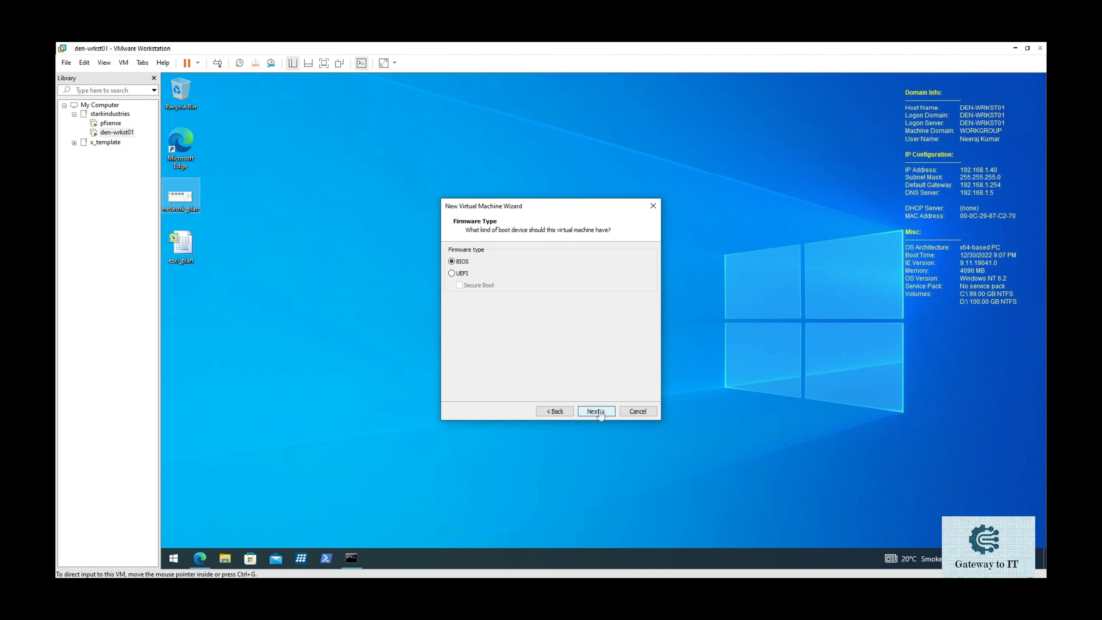
Accept BIOS firmware, a single one-core processor, default memory and NAT networking.
left_click(600, 412)
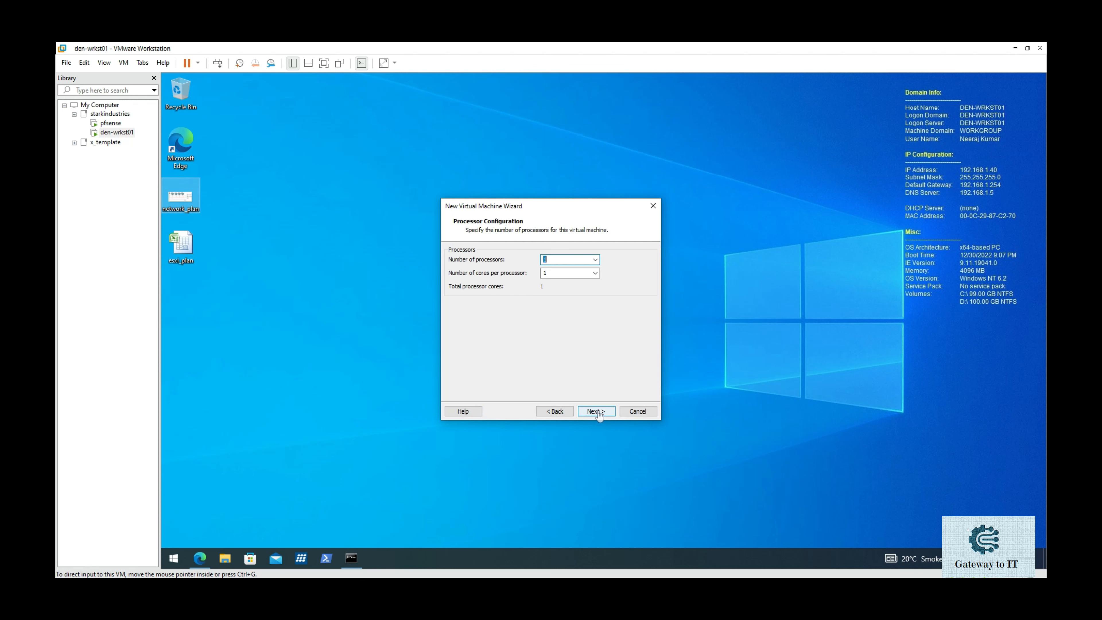
left_click(599, 414)
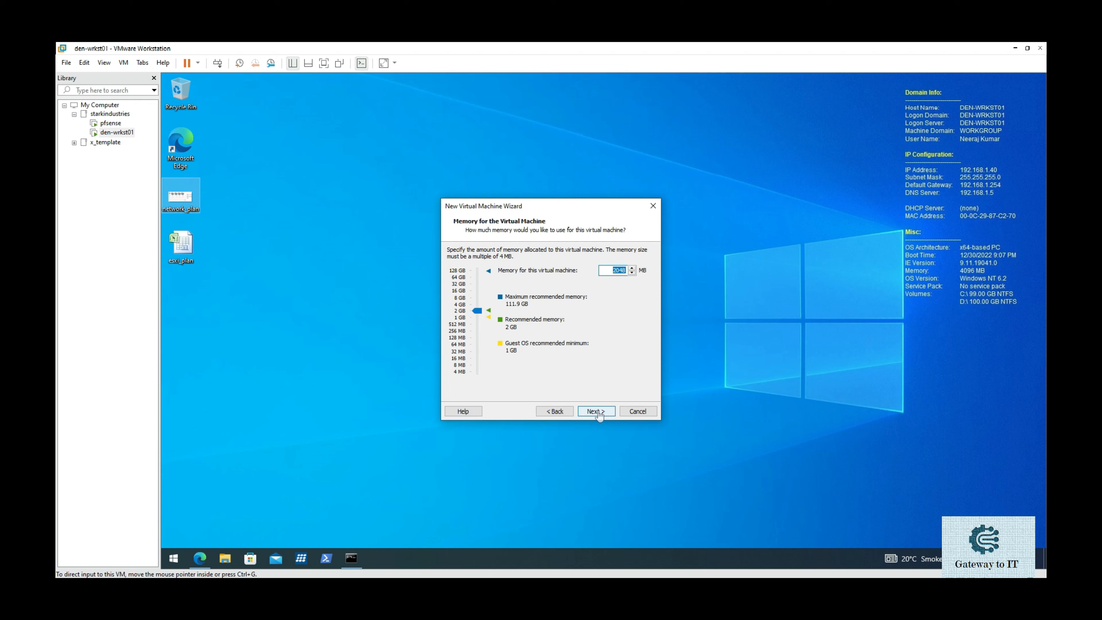
left_click(599, 412)
left_click(598, 411)
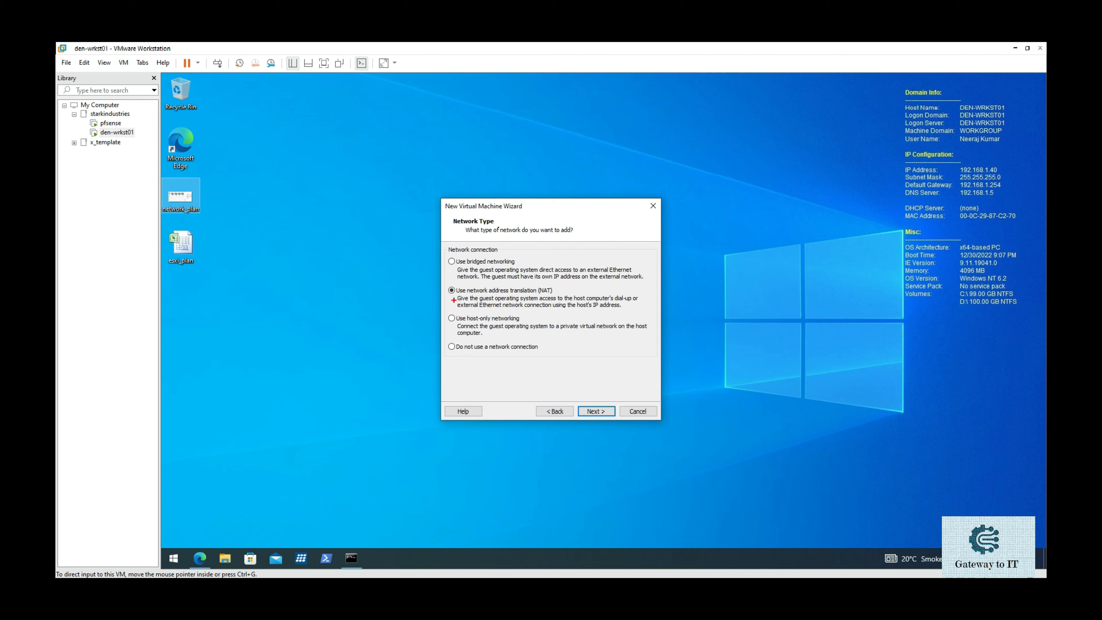
left_click_drag(454, 300, 566, 298)
key("Escape")
left_click(596, 411)
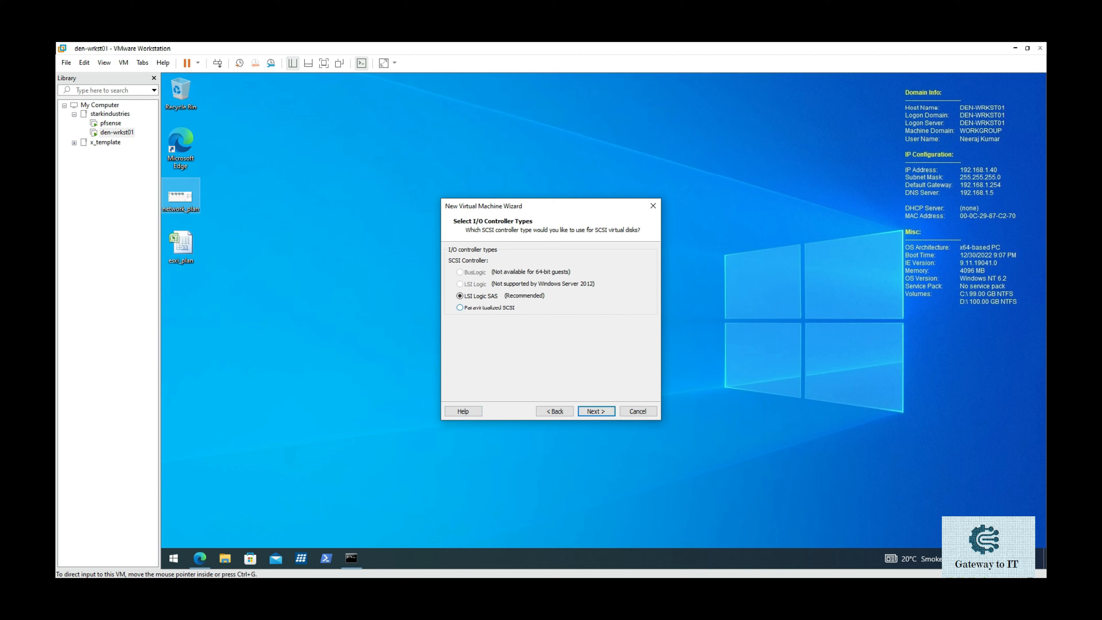
Keep LSI Logic SAS and SCSI, create a new 100 GB disk, and finish the wizard.
left_click(596, 411)
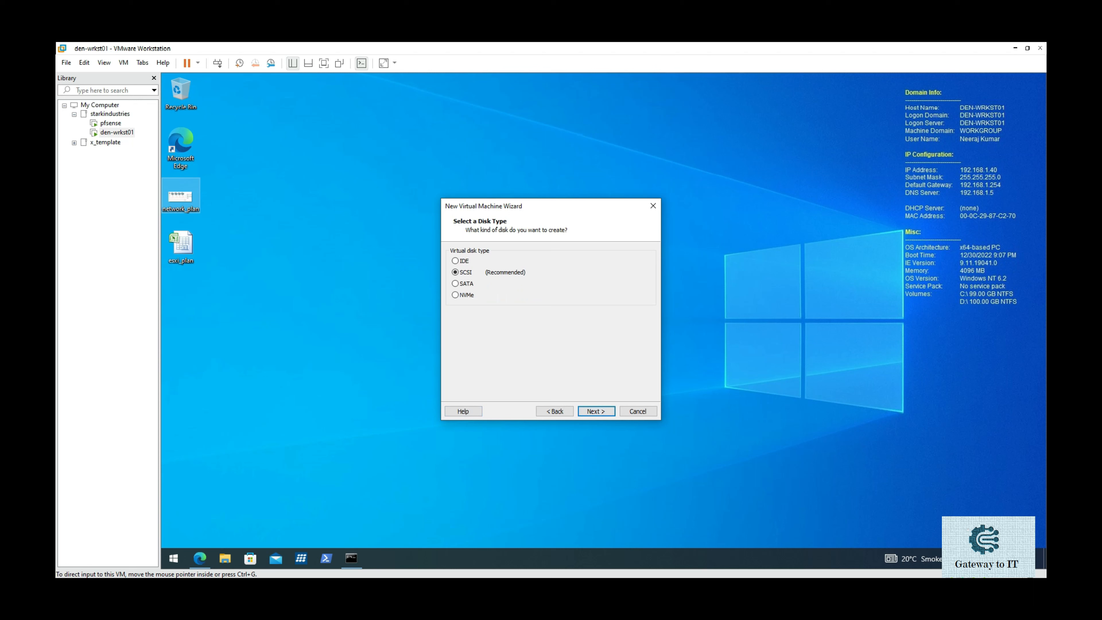
left_click(596, 411)
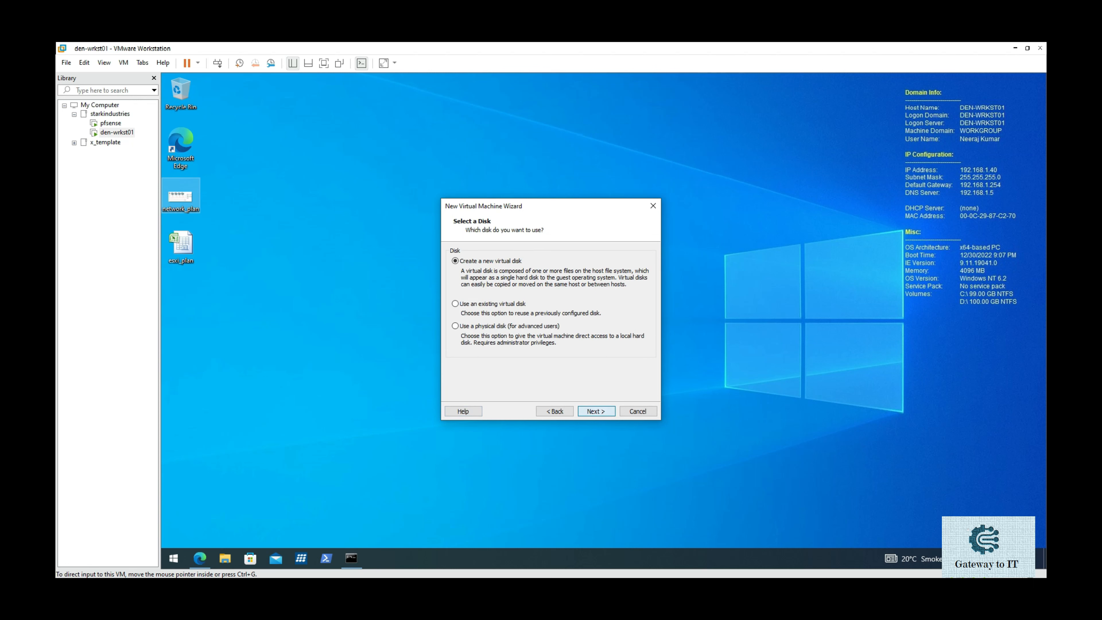
left_click(596, 411)
type("100")
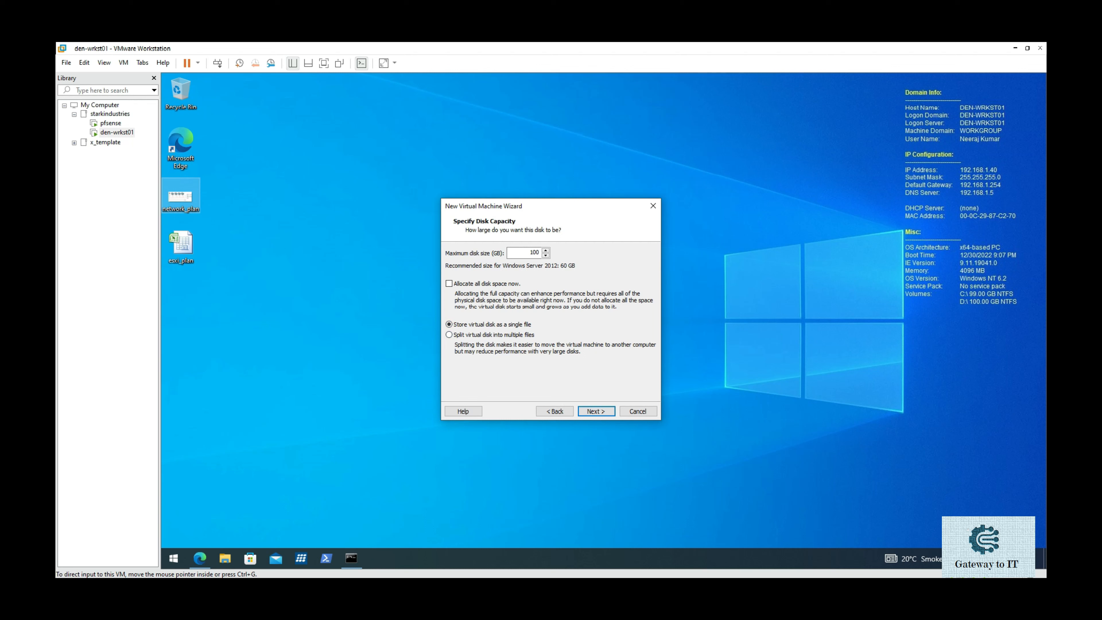
left_click(596, 411)
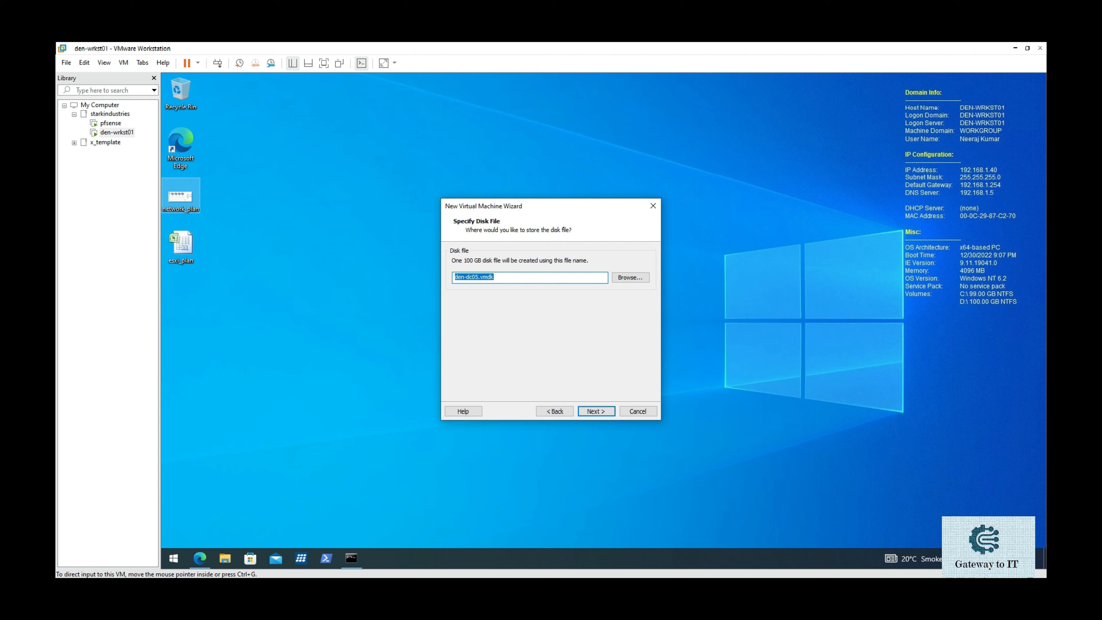
key("Return")
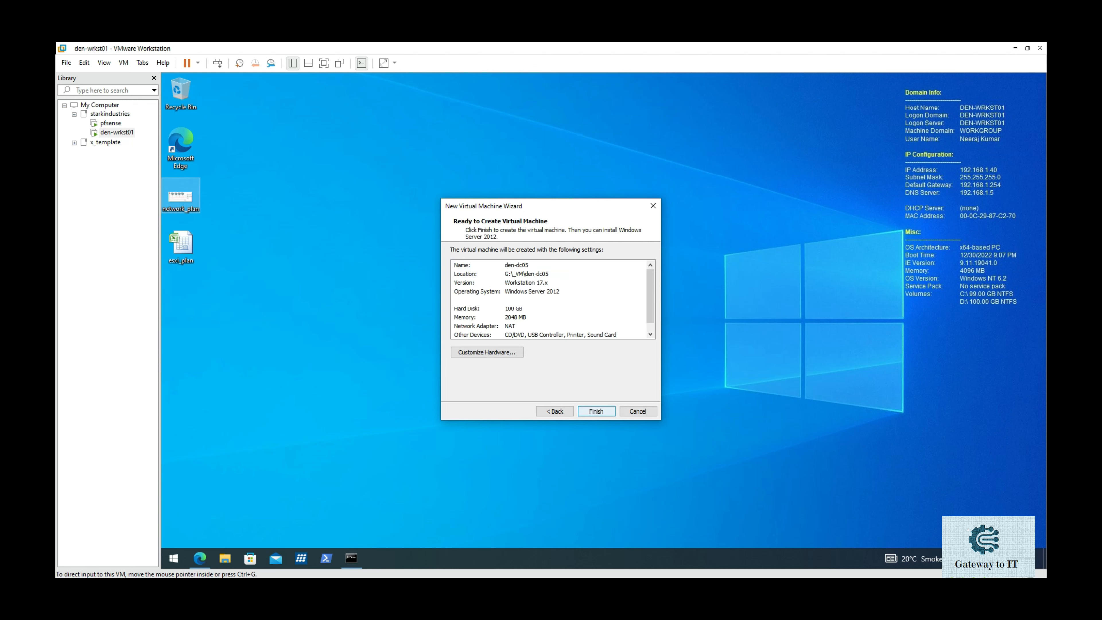
key("Return")
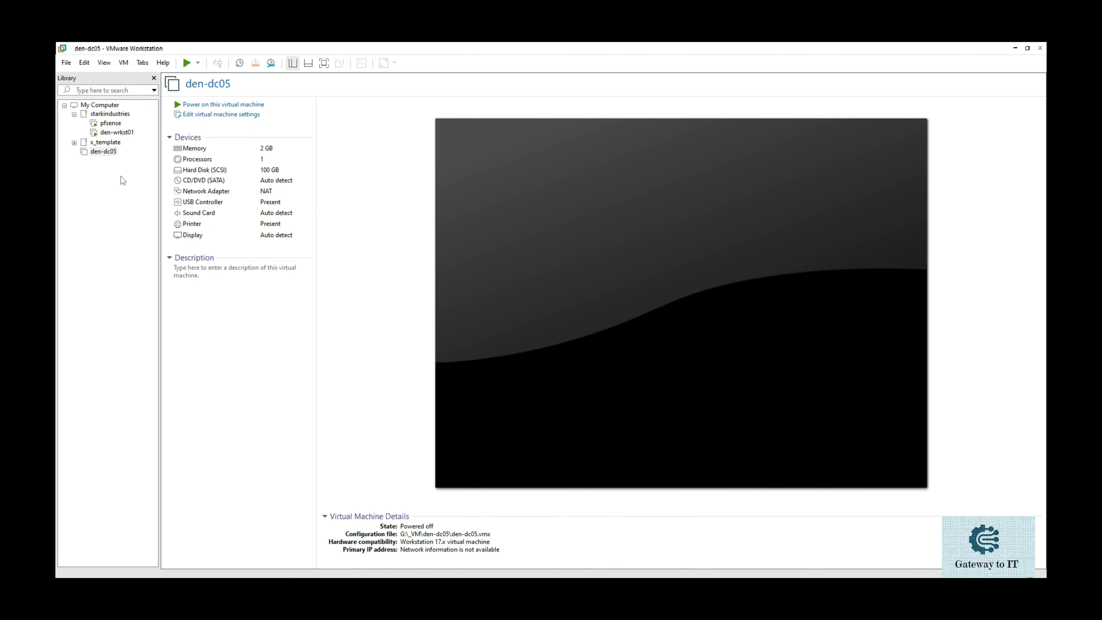
Move den-dc05 into starkindustries and connect its network adapter to LAN segment 0_Mgmt_192.168.1.x.
left_click_drag(115, 155, 140, 137)
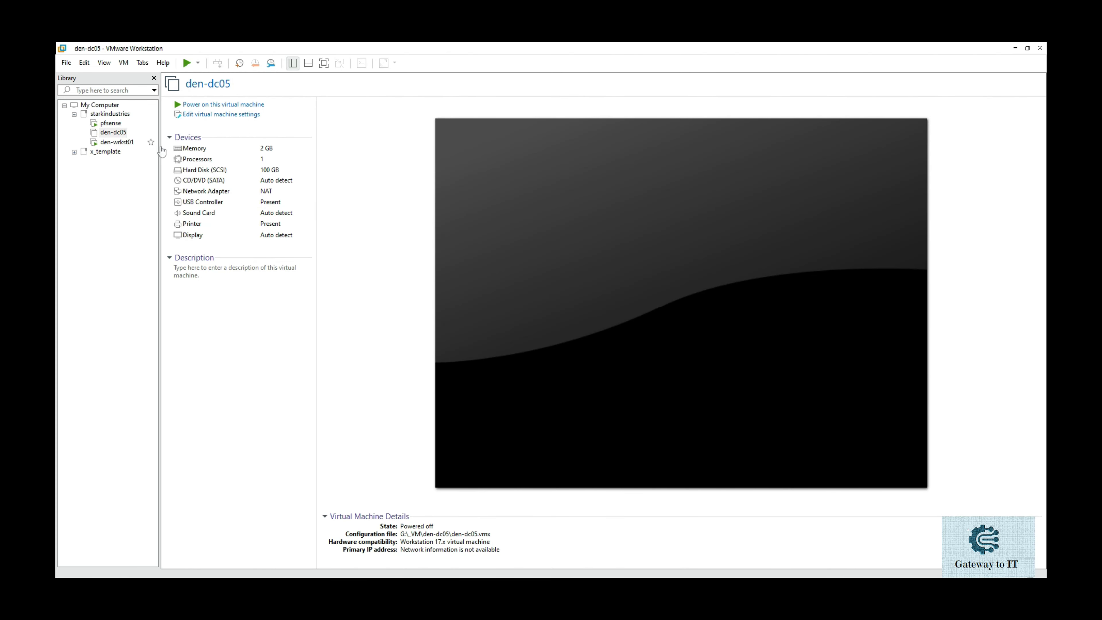
left_click(245, 114)
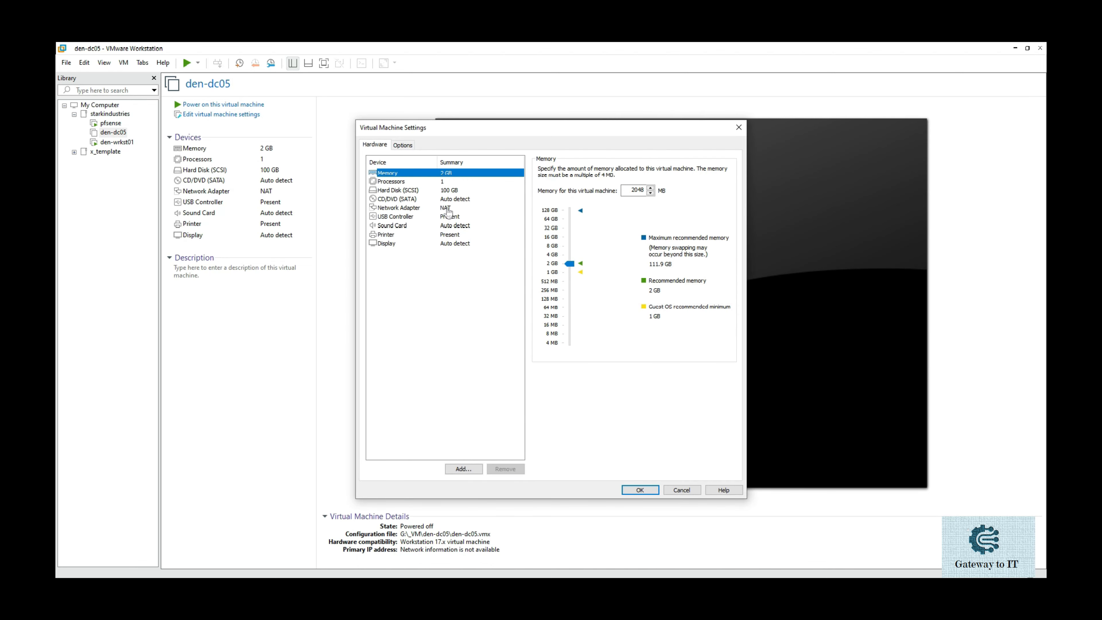
left_click(443, 208)
left_click(571, 281)
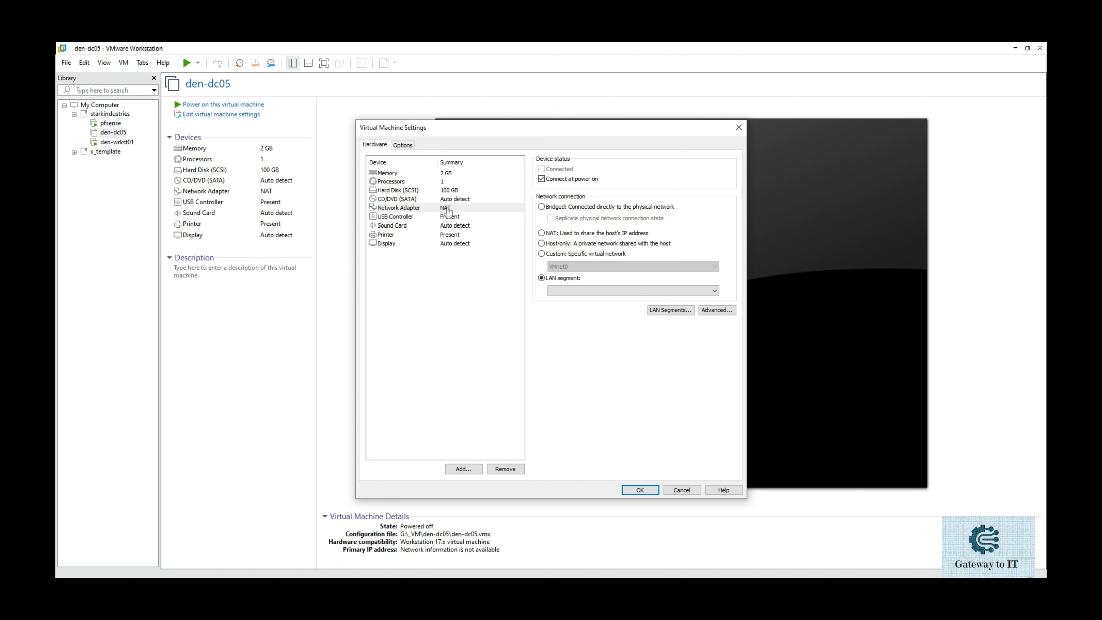
left_click(587, 295)
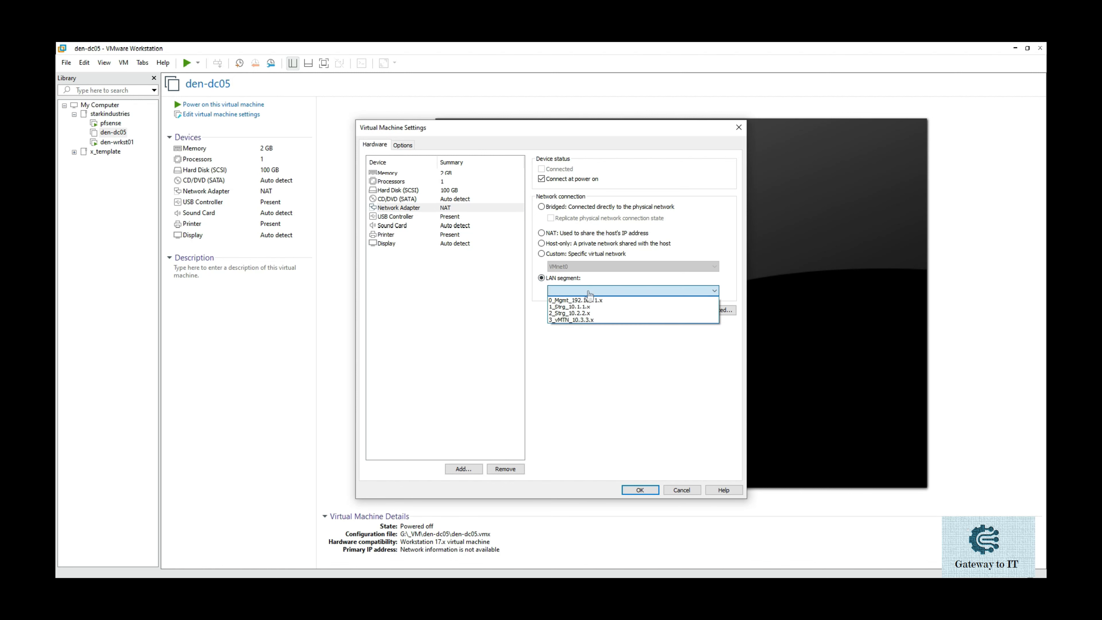
left_click(581, 306)
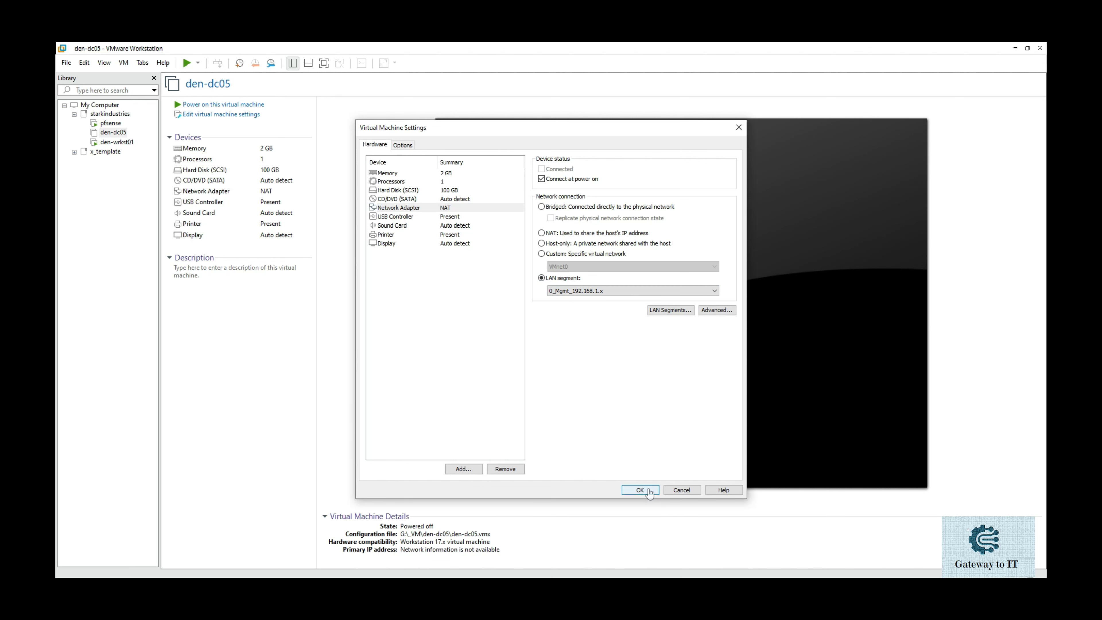
left_click(640, 489)
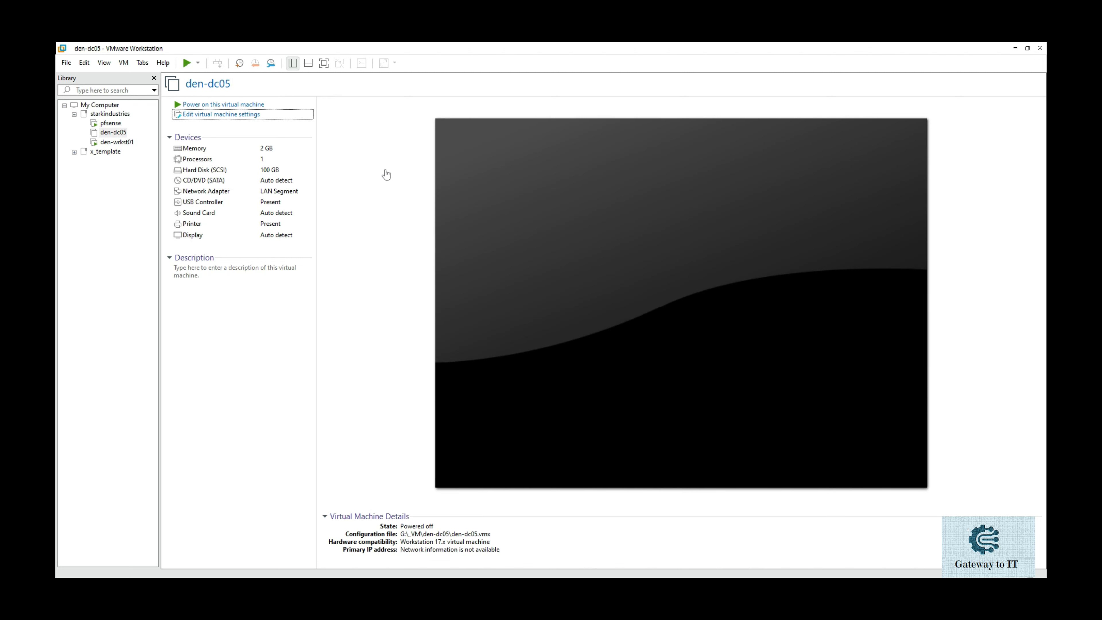
left_click(284, 116)
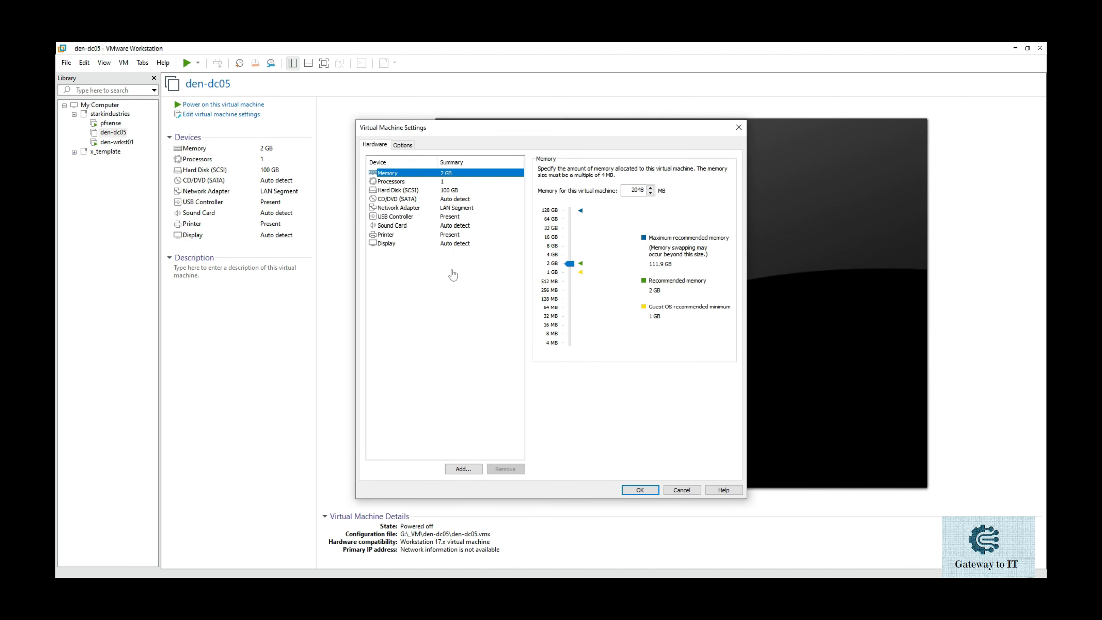
Set the CD/DVD drive to an ISO image, browsing to E:\SOFTWARE\_Microsoft\Operating System\Servers\2012_Windows_Servers.
left_click(409, 200)
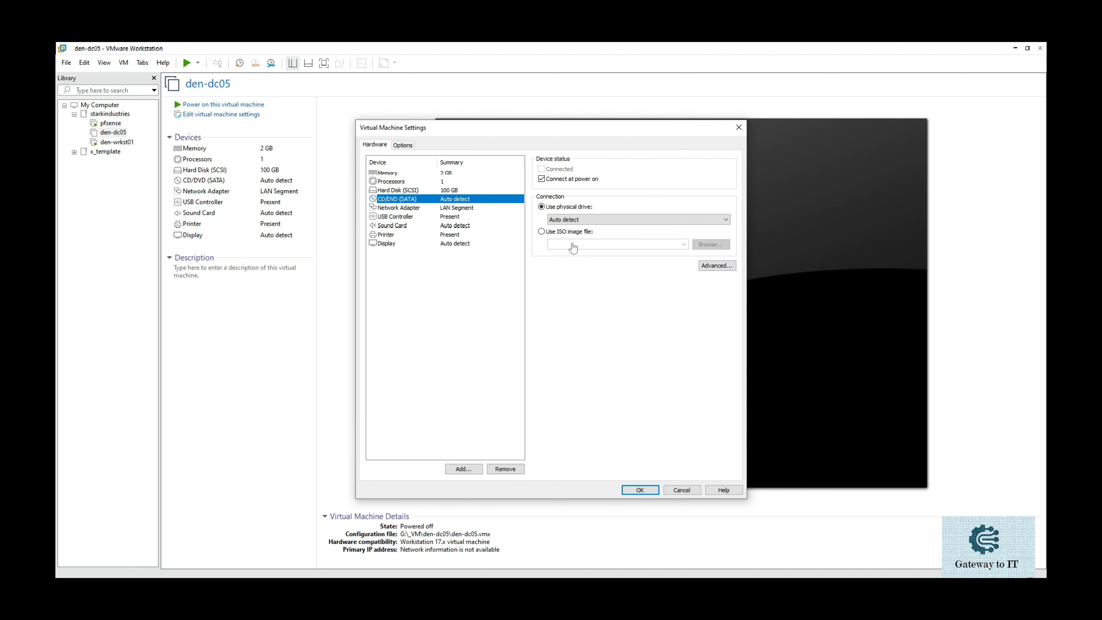
left_click(572, 232)
left_click(703, 245)
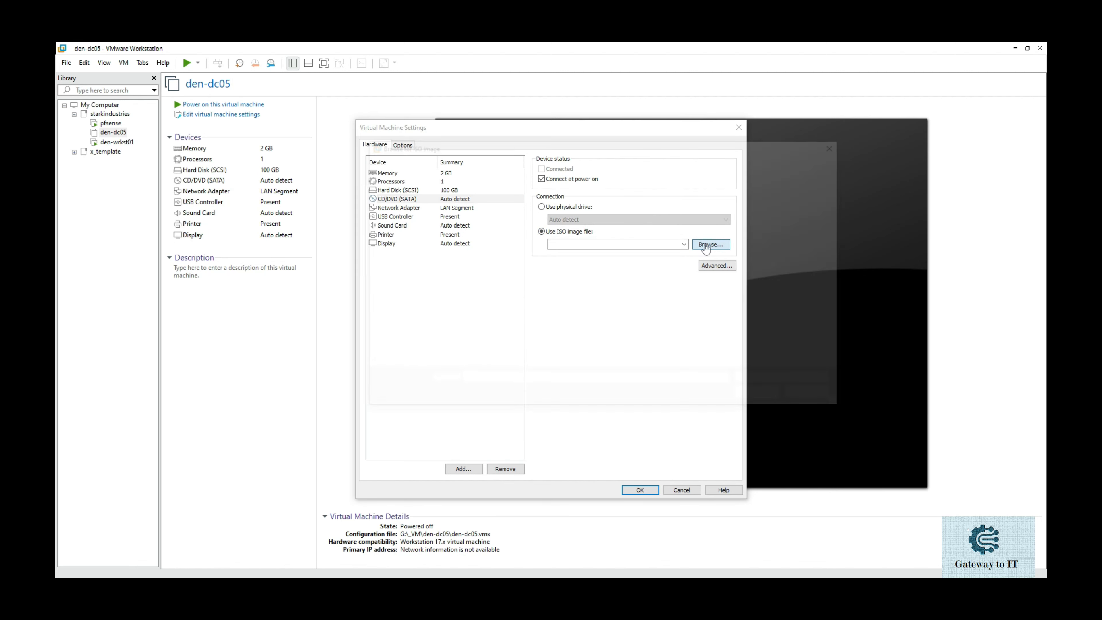
left_click(451, 352)
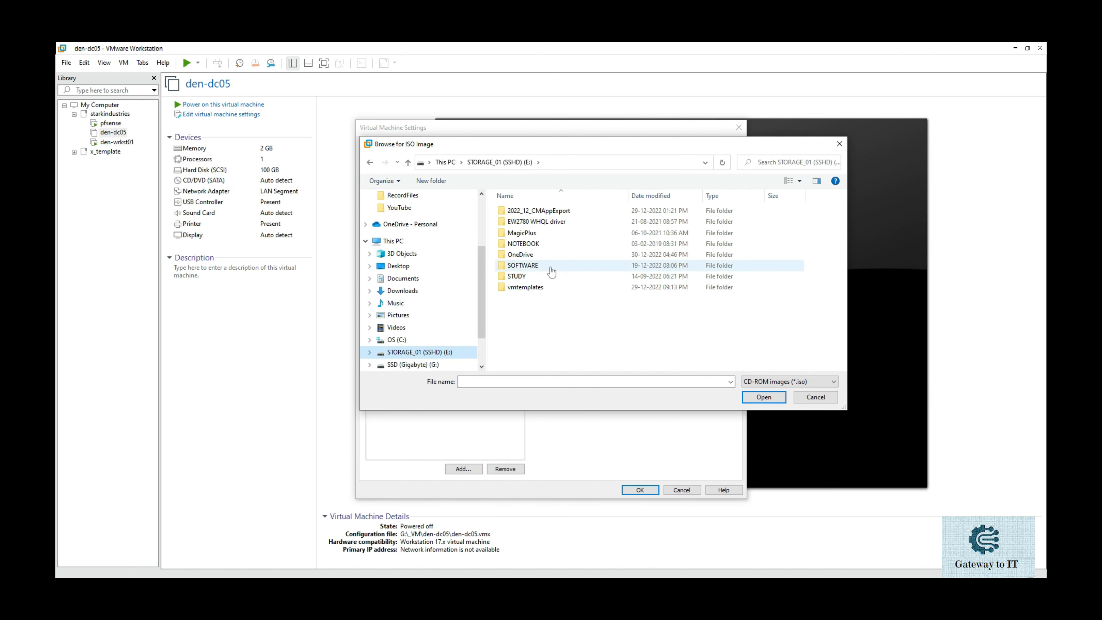
double_click(551, 270)
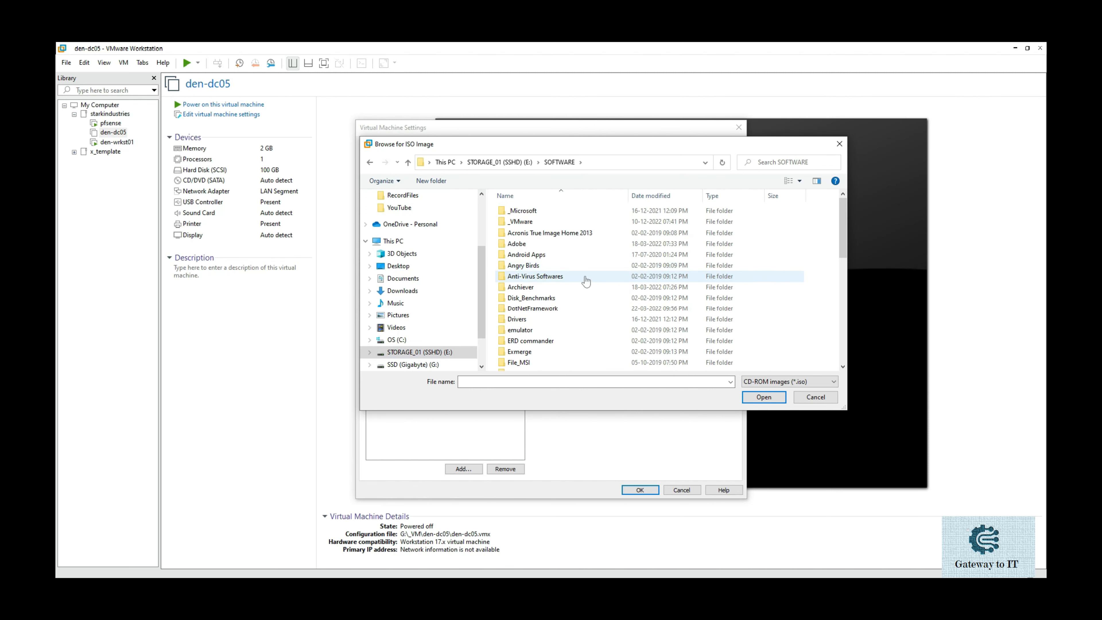
double_click(554, 211)
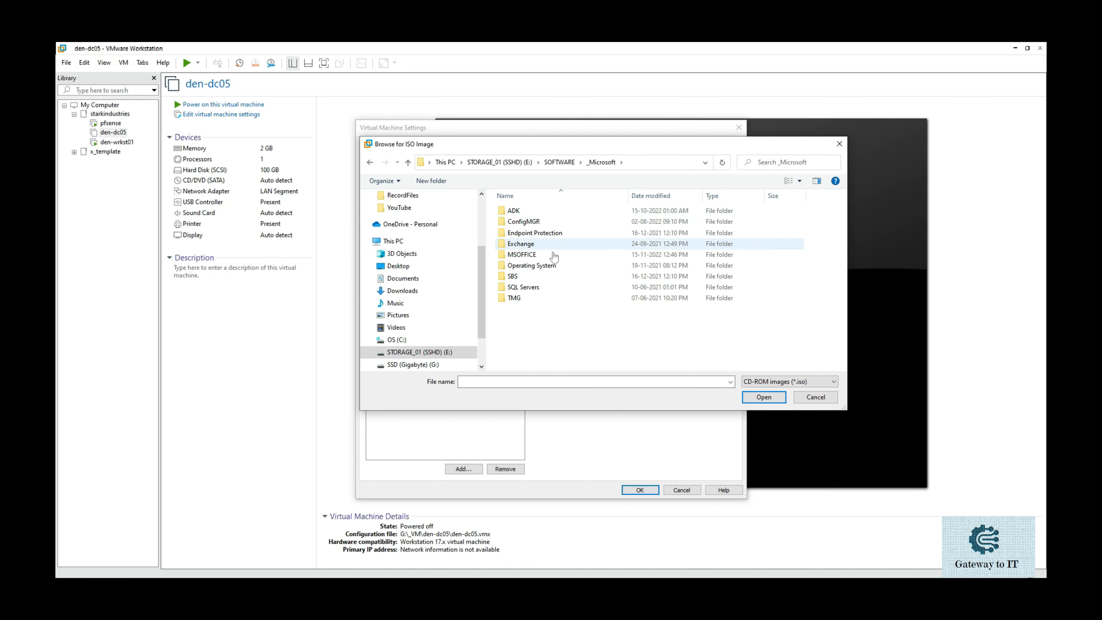
double_click(550, 255)
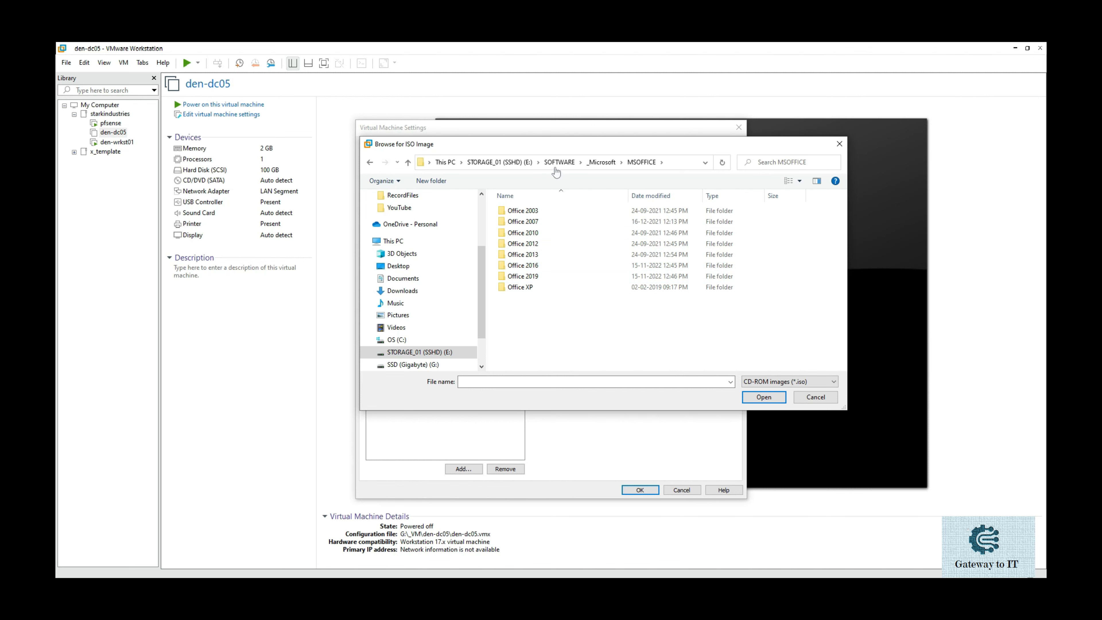
left_click(601, 163)
left_click(564, 266)
double_click(564, 269)
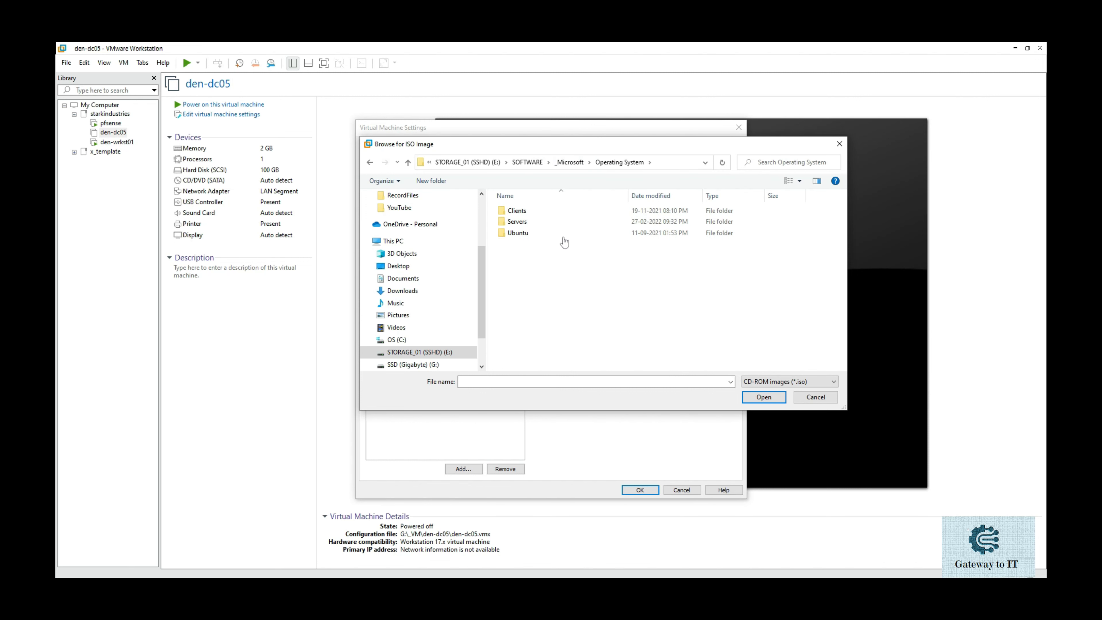
left_click(548, 222)
double_click(548, 222)
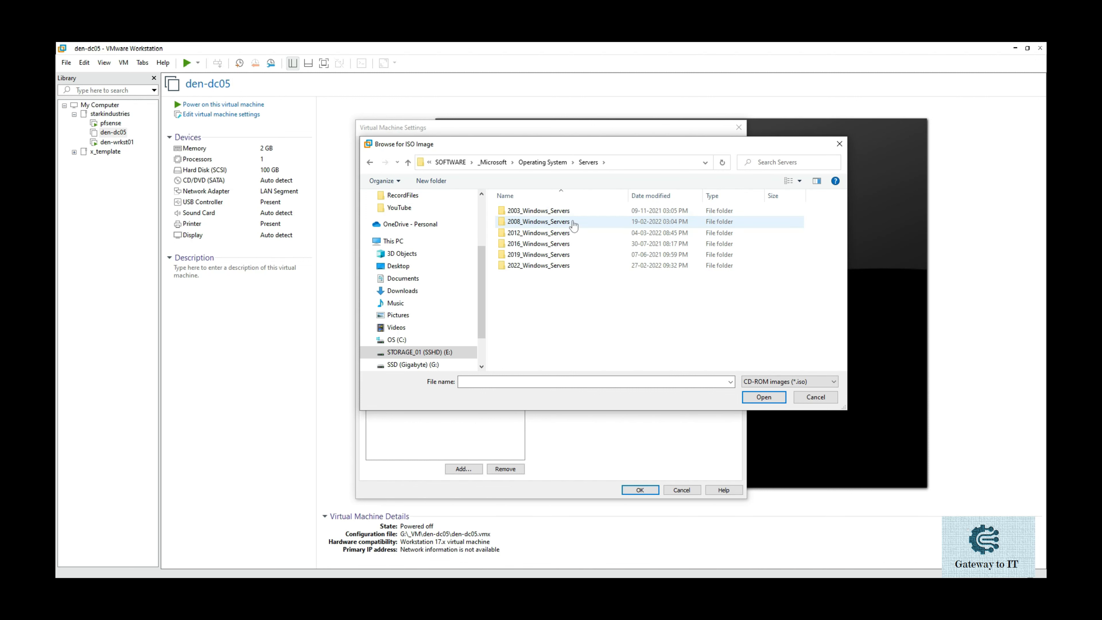
double_click(572, 220)
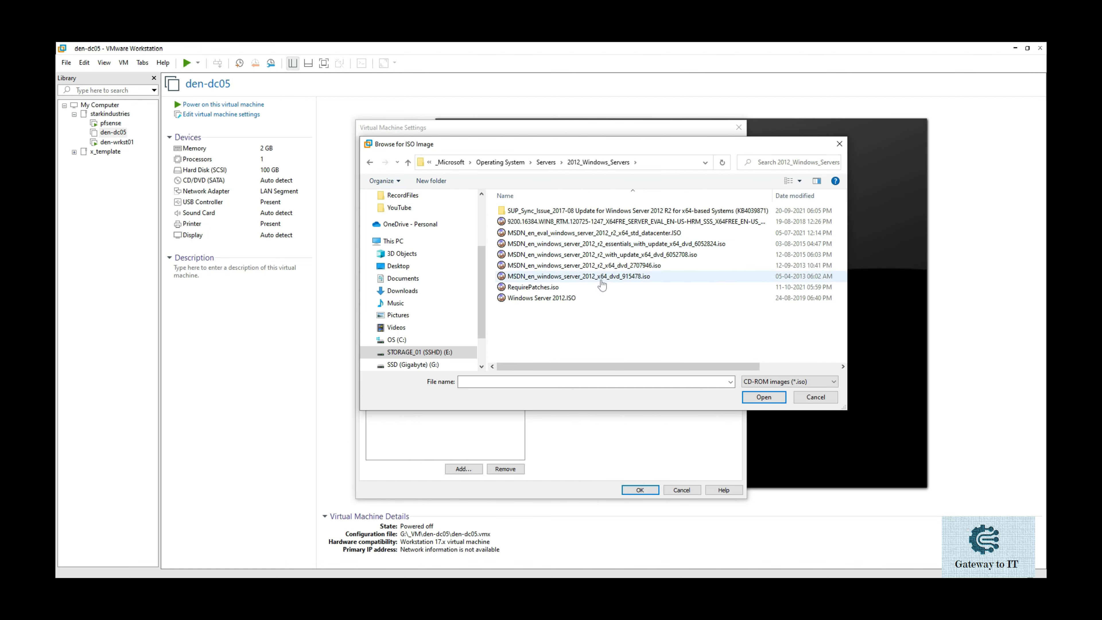
Load MSDN_en_windows_server_2012_r2_x64_dvd_2707946.iso into the drive and save the settings.
left_click(600, 280)
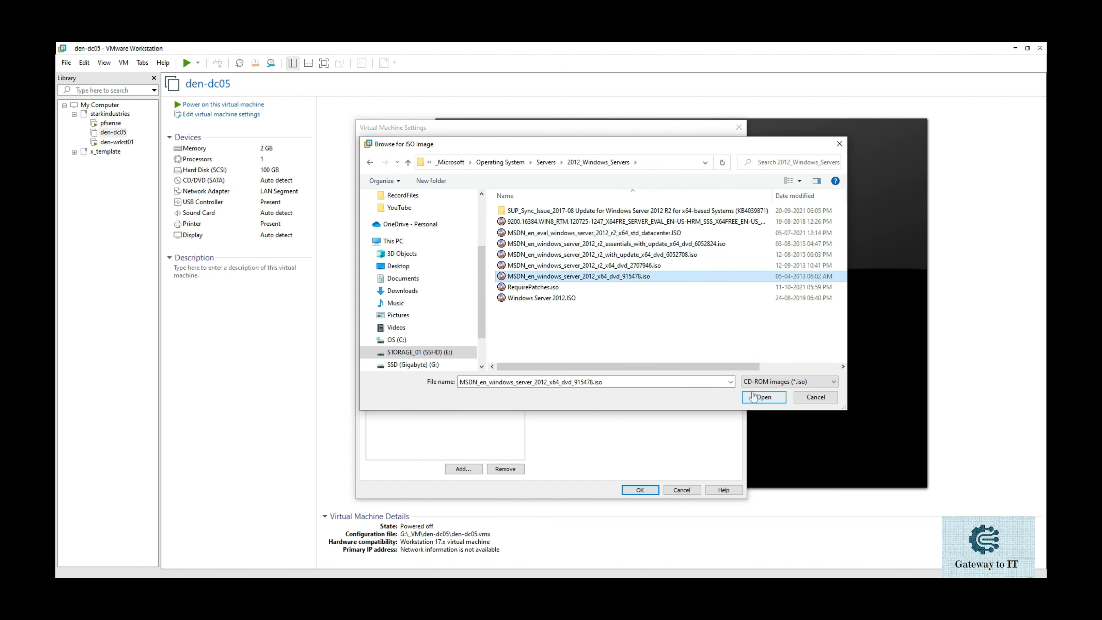
left_click(642, 265)
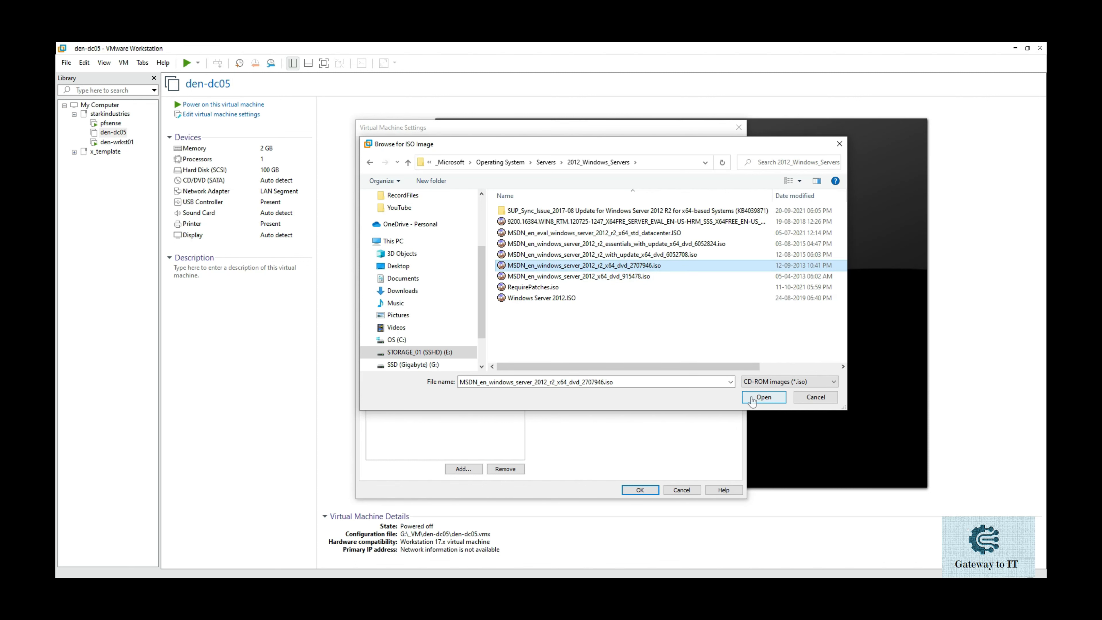
left_click(752, 401)
left_click(637, 489)
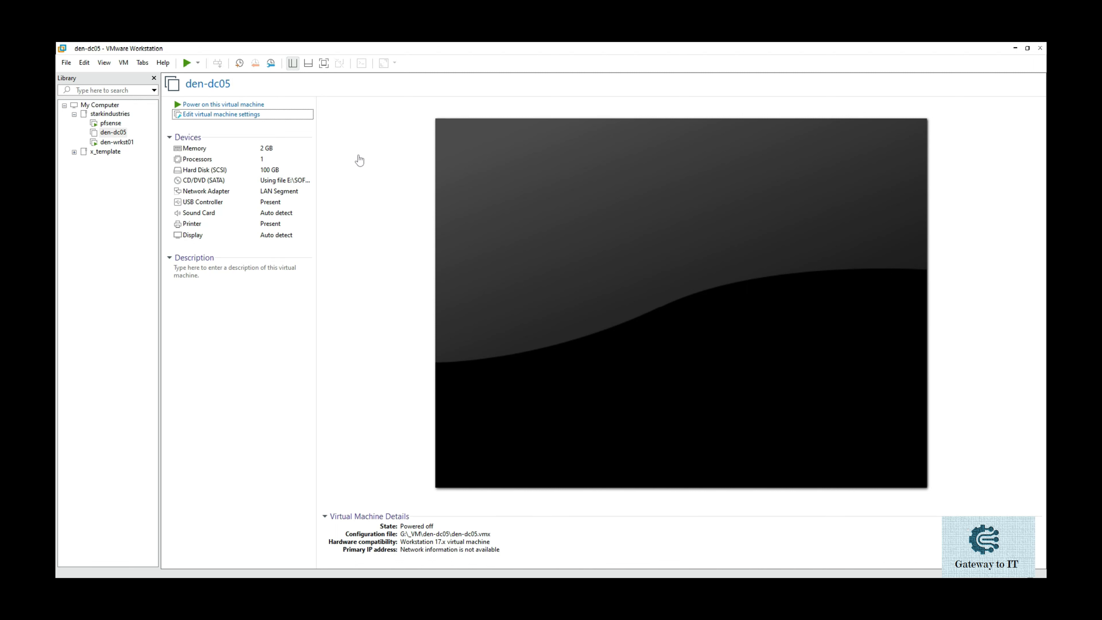
Power on den-dc05, accept the language defaults and install Windows Server 2012 R2.
left_click(266, 106)
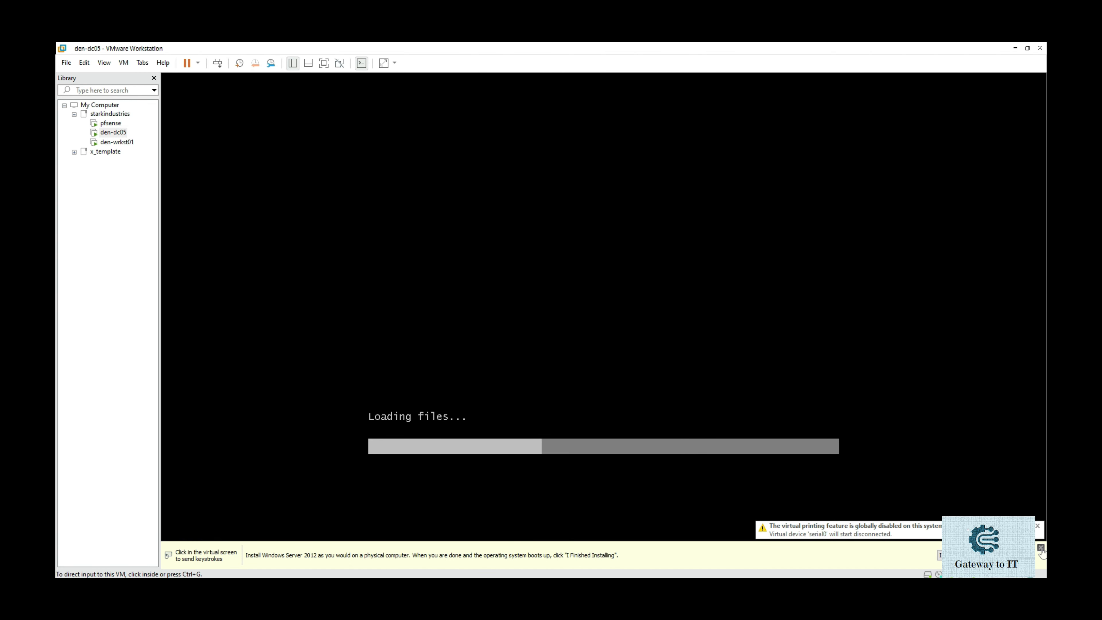
left_click(1041, 548)
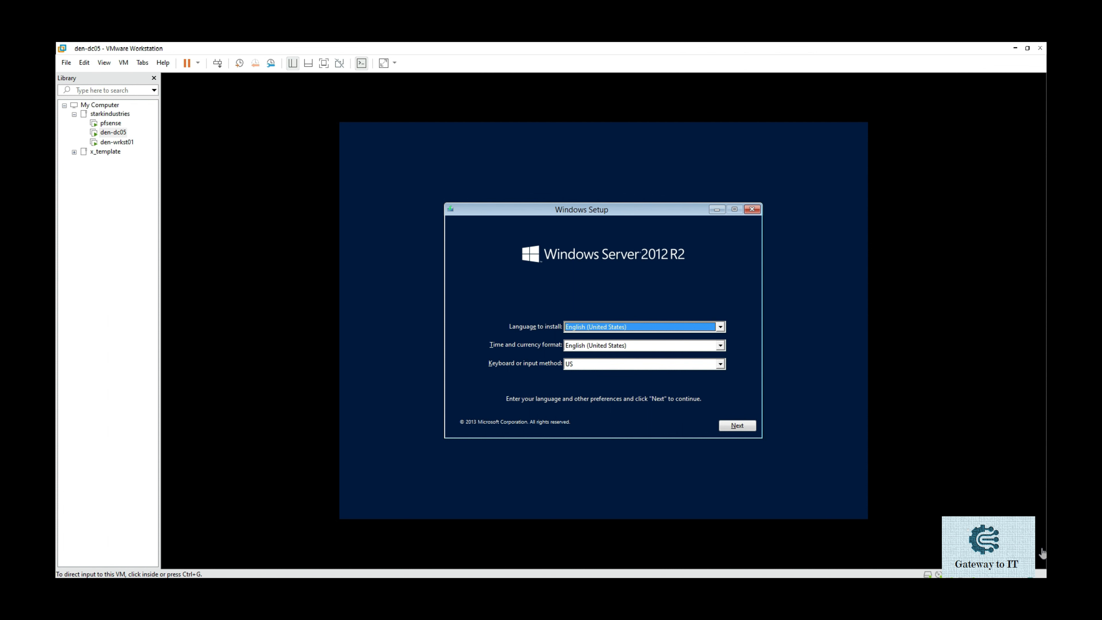
left_click(648, 425)
left_click(729, 426)
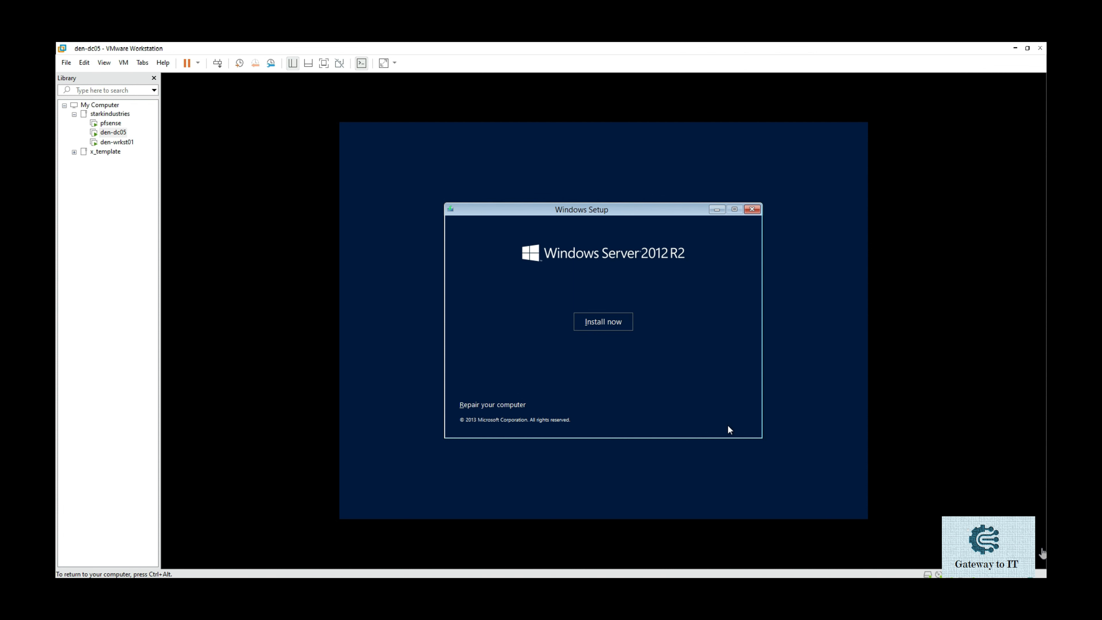
left_click(618, 329)
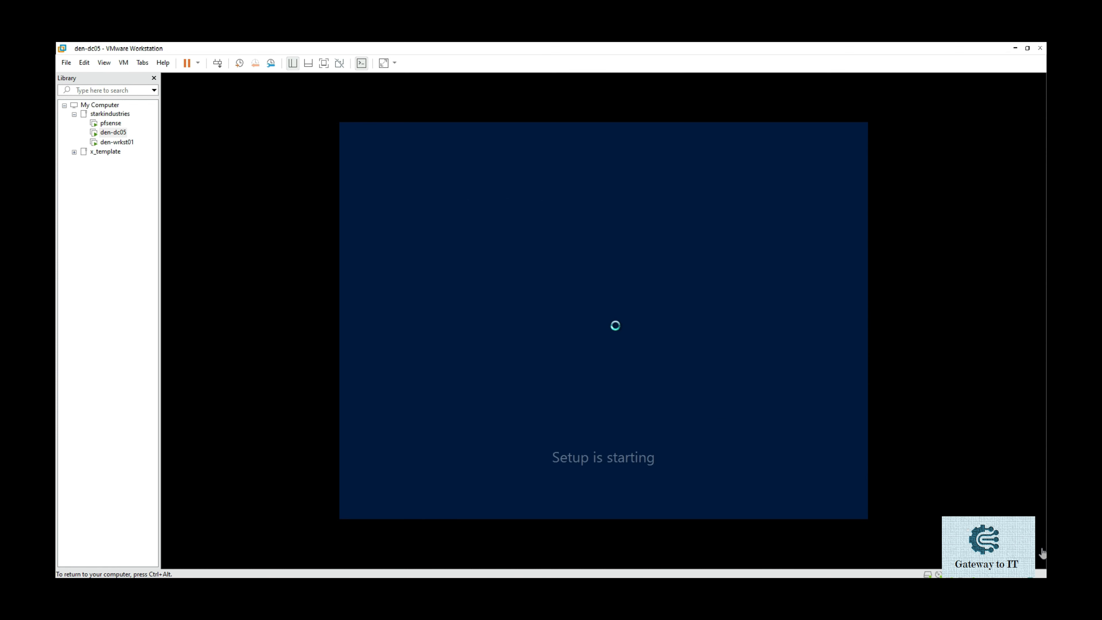
key("ctrl+alt")
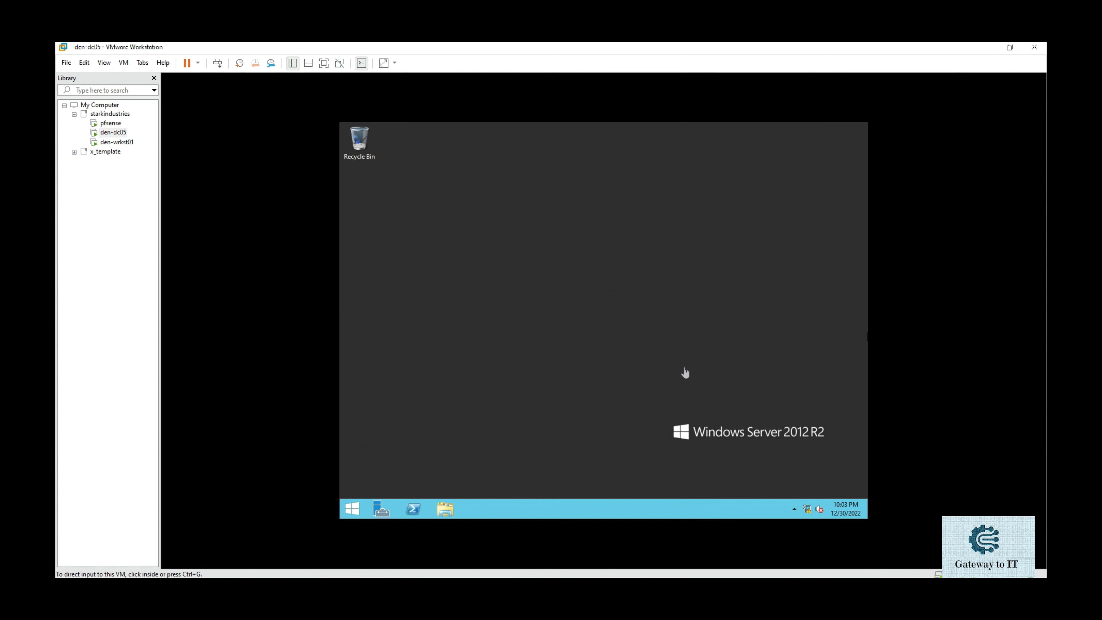
left_click(663, 342)
Choose Install VMware Tools from the VM menu for den-dc05.
key("ctrl+alt")
left_click(125, 63)
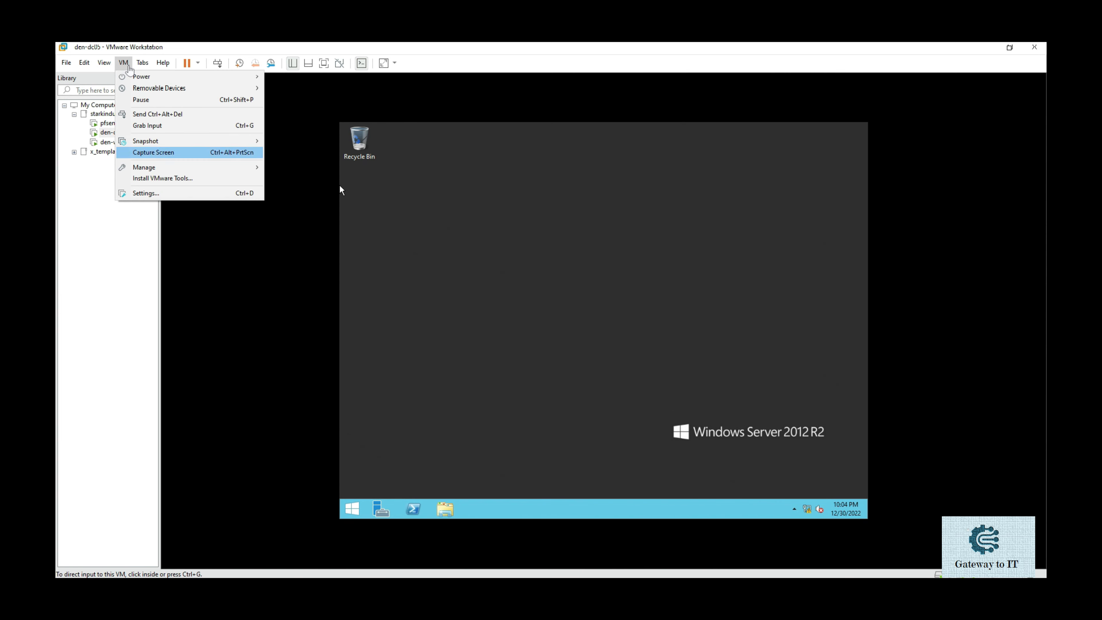
left_click(172, 178)
left_click(173, 179)
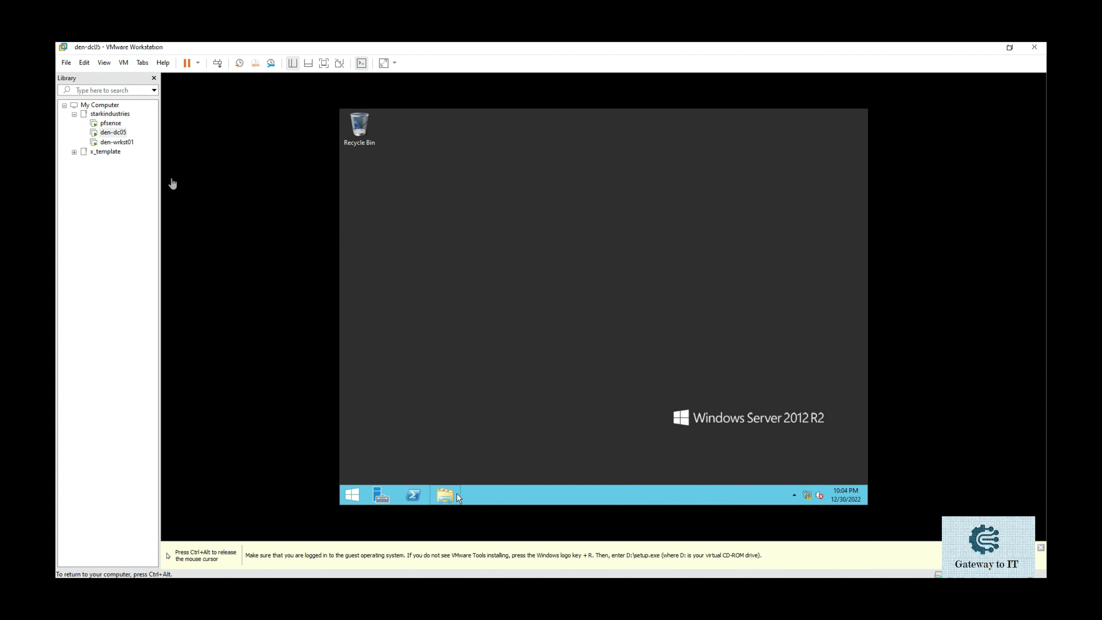
Run the VMware Tools installer from the guest's DVD drive, finish it, and restart.
left_click(450, 494)
double_click(659, 335)
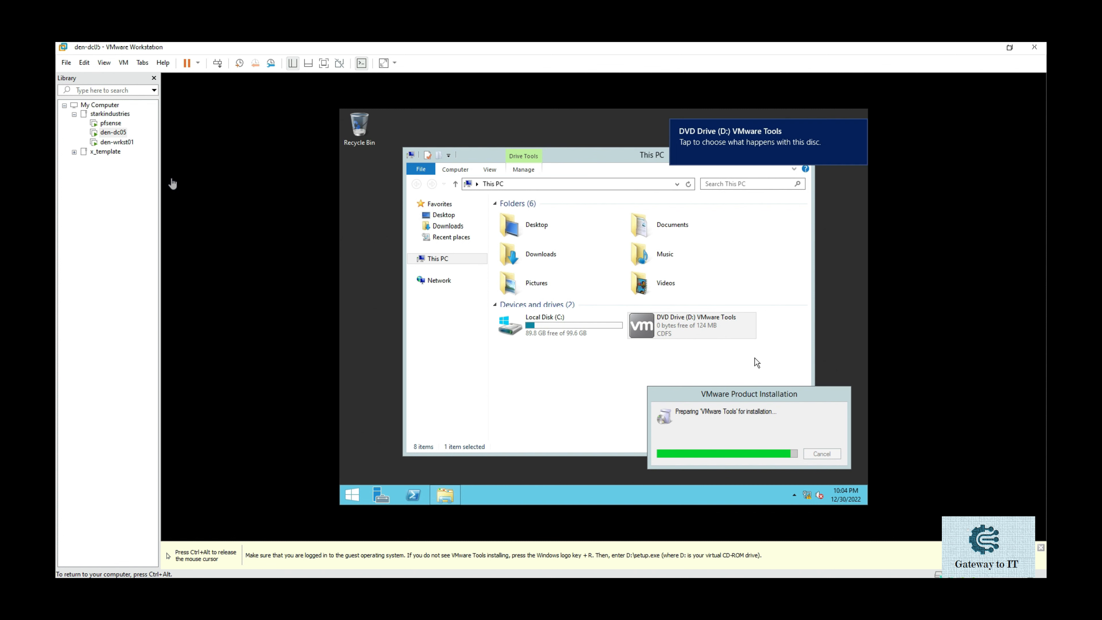
key("ctrl+alt")
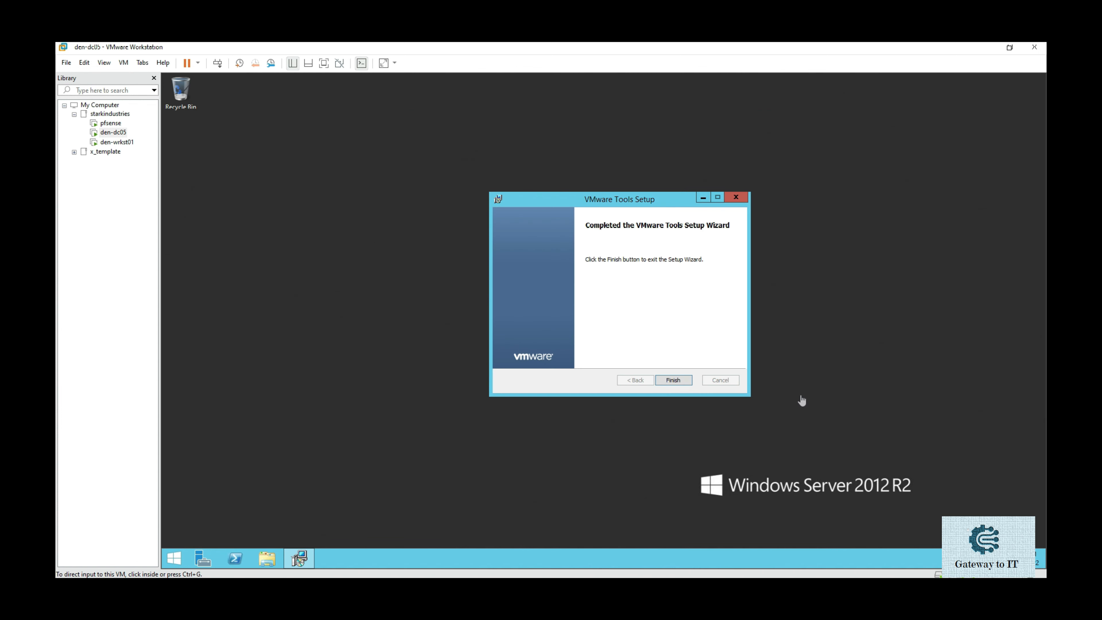
left_click(712, 313)
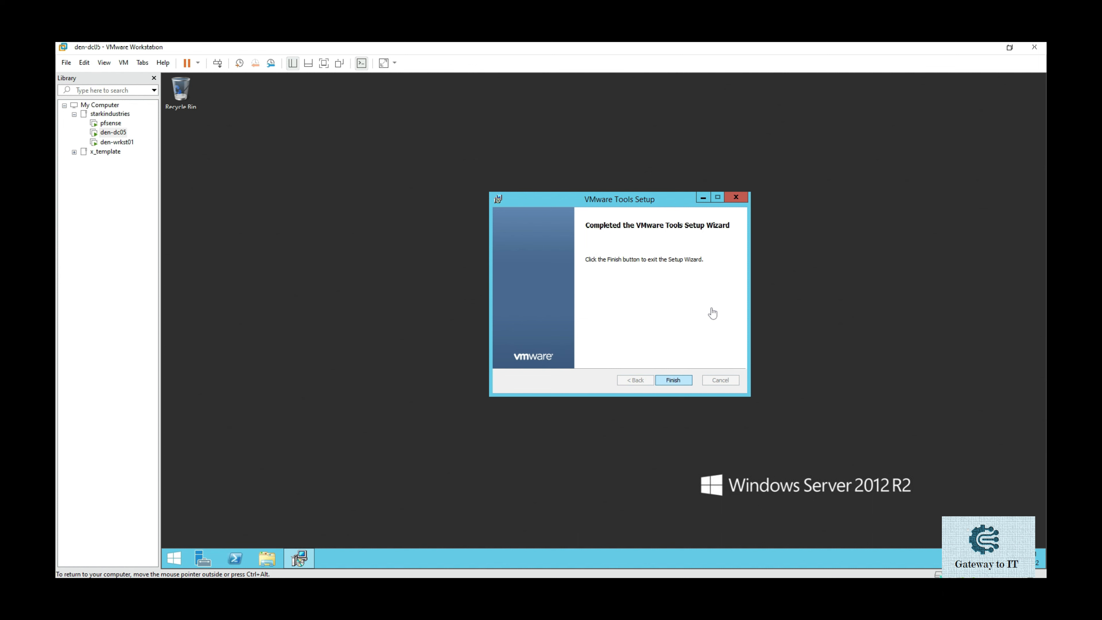
key("Return")
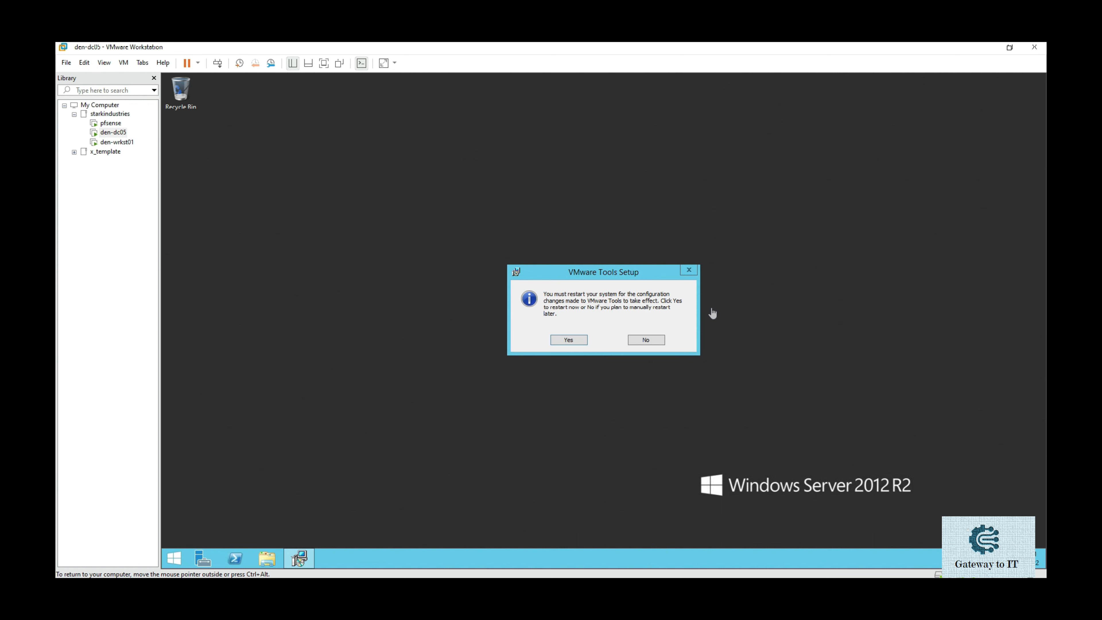
key("Return")
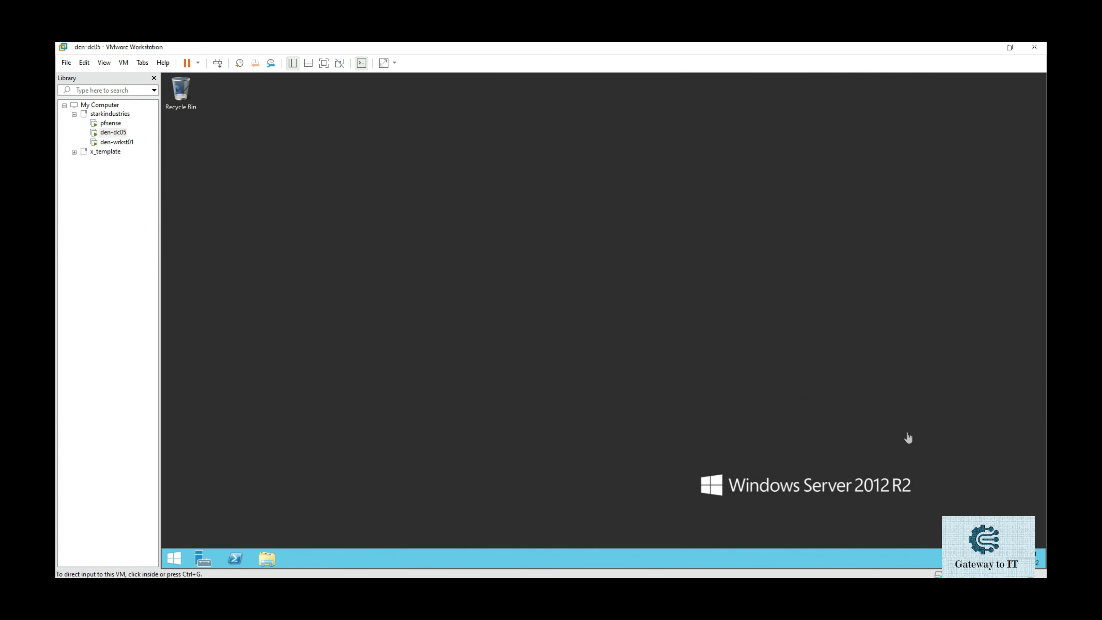
Pick (UTC+05:30) Chennai, Kolkata, Mumbai, New Delhi in the guest's Date and Time settings.
left_click(827, 375)
left_click(1021, 558)
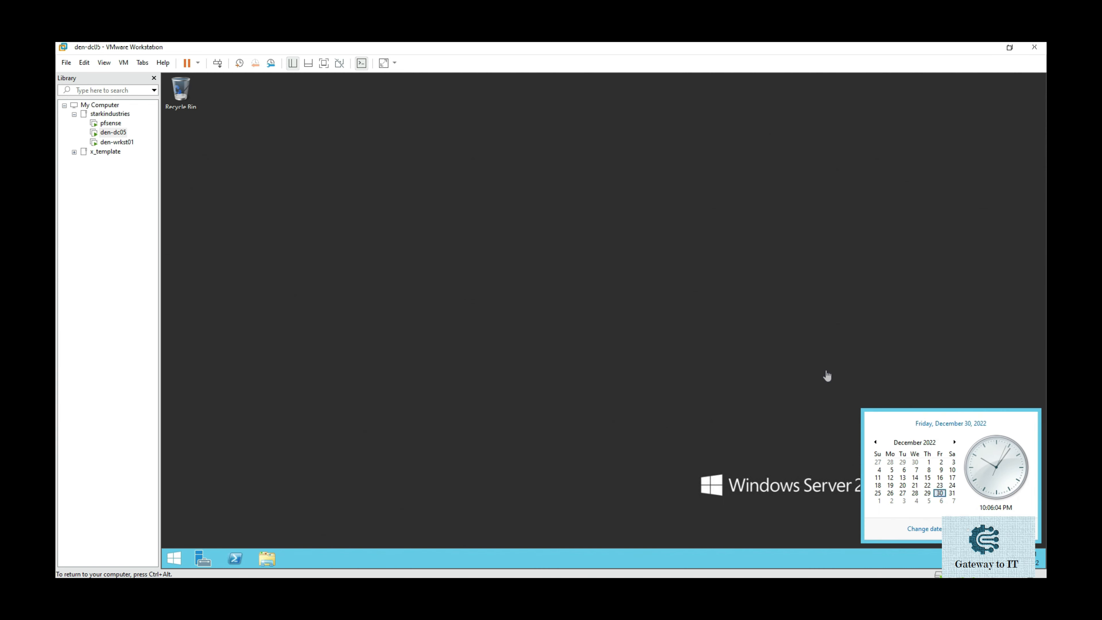
left_click(924, 529)
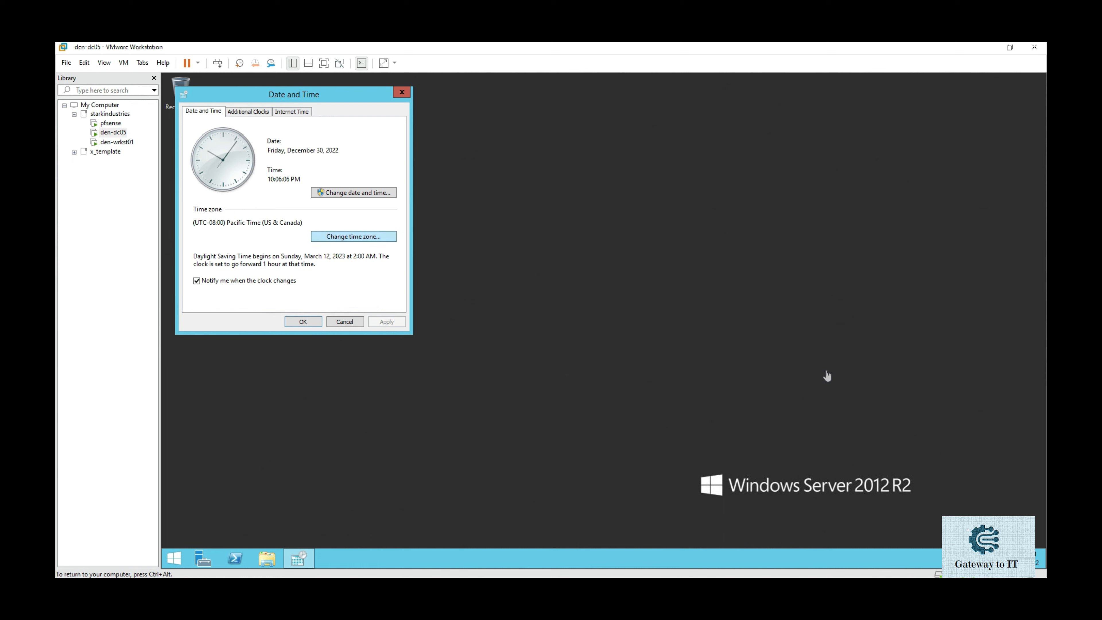
left_click(353, 236)
left_click(292, 155)
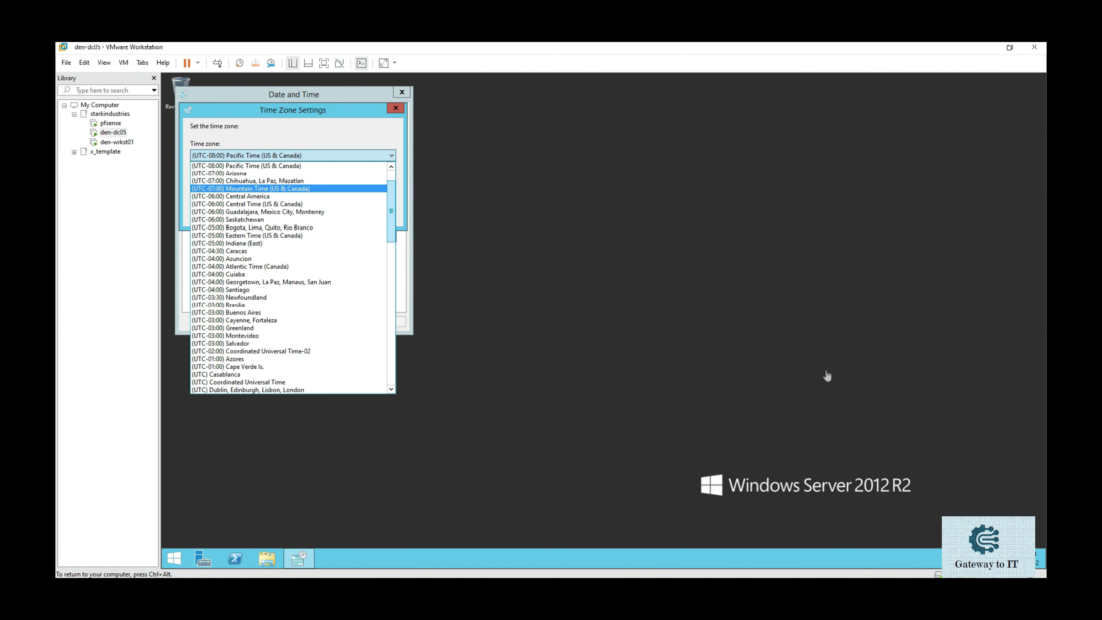
scroll(288, 278, "down", 5)
scroll(289, 278, "down", 6)
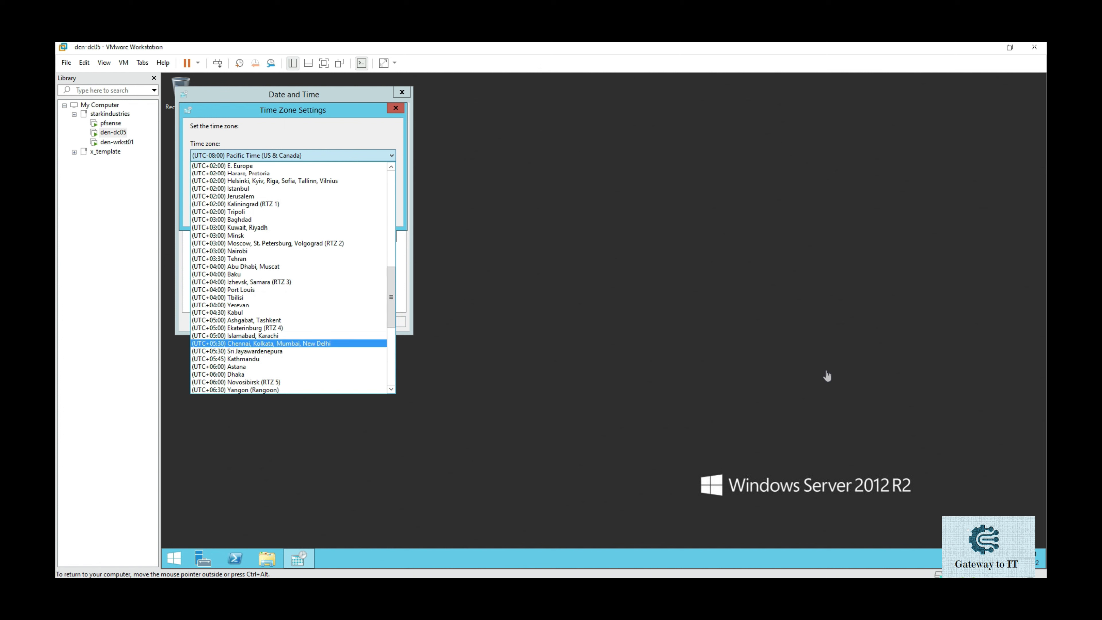
left_click(260, 342)
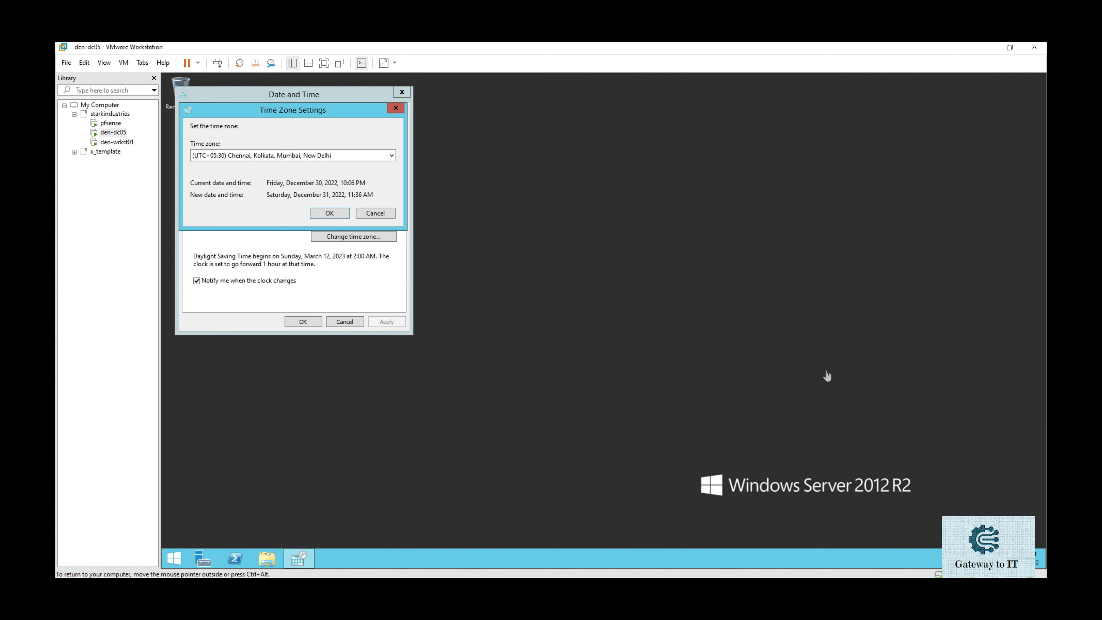
left_click(330, 214)
left_click(303, 322)
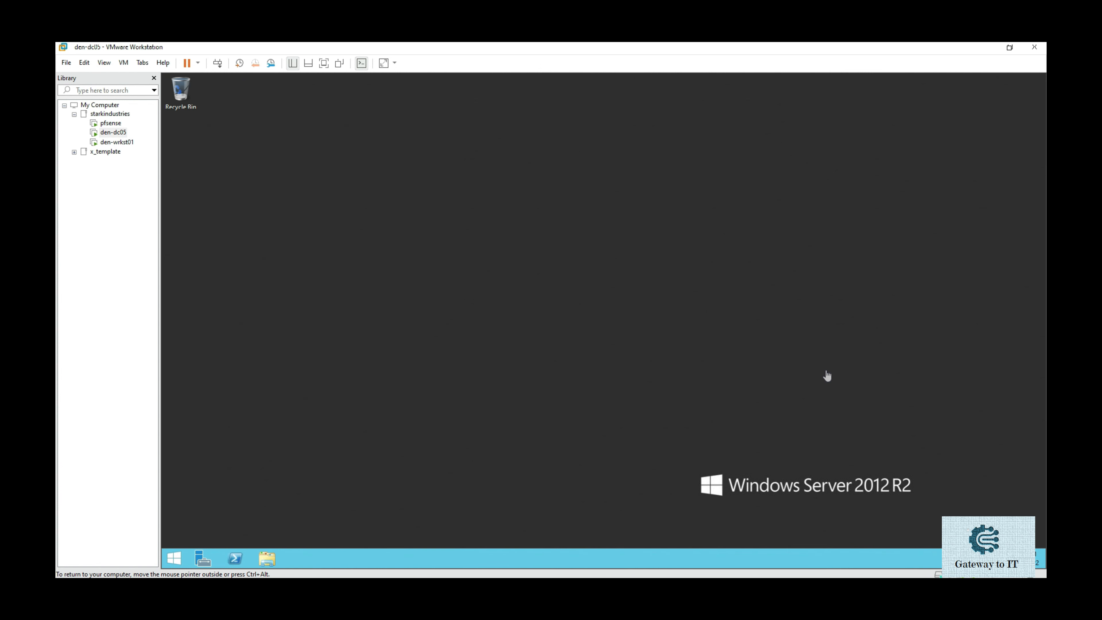
Open the IPv4 properties of the Ethernet0 adapter from ncpa.cpl.
key("super+r")
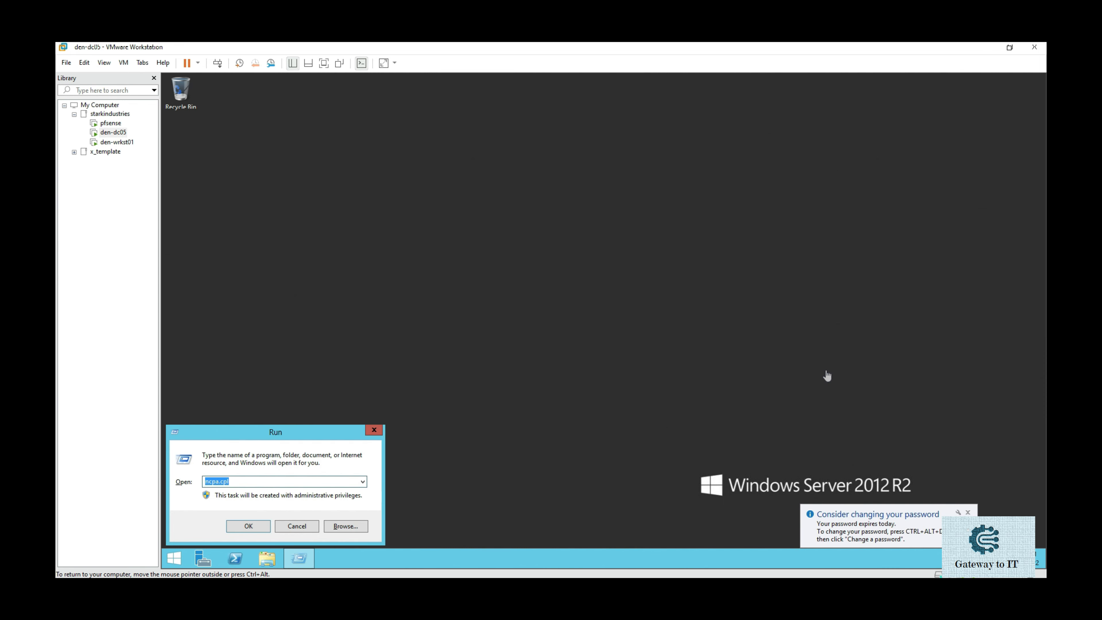
type("ncpa.cpl")
key("Return")
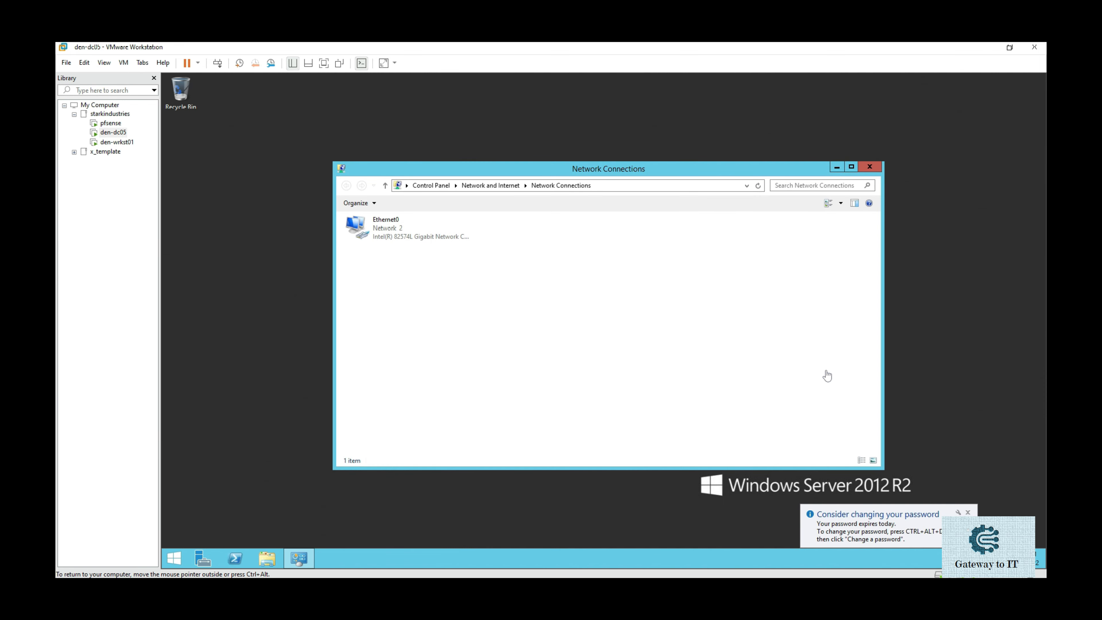
left_click(386, 224)
right_click(403, 234)
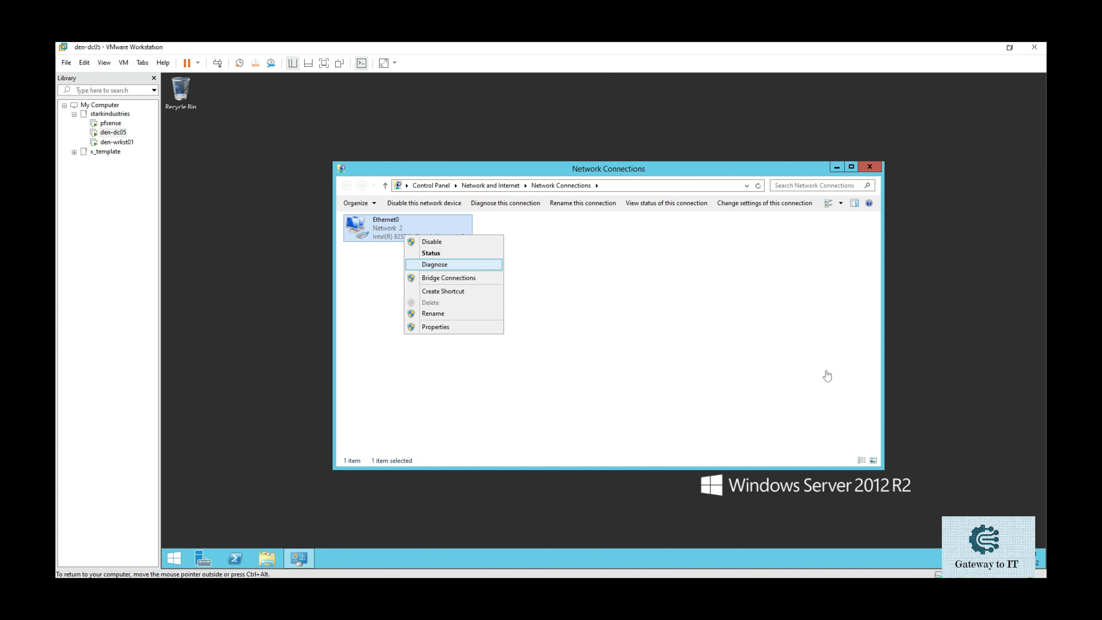
left_click(427, 327)
double_click(428, 357)
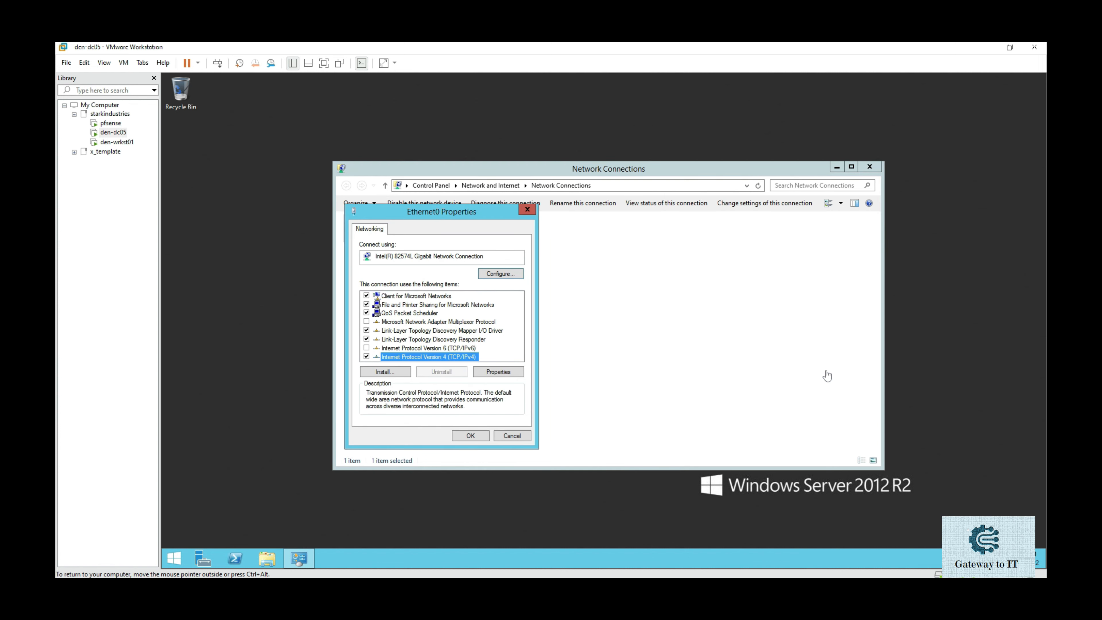
Assign static IP 192.168.1.5, mask 255.255.255.0, gateway 192.168.1.254 and DNS 127.0.0.1.
left_click(384, 325)
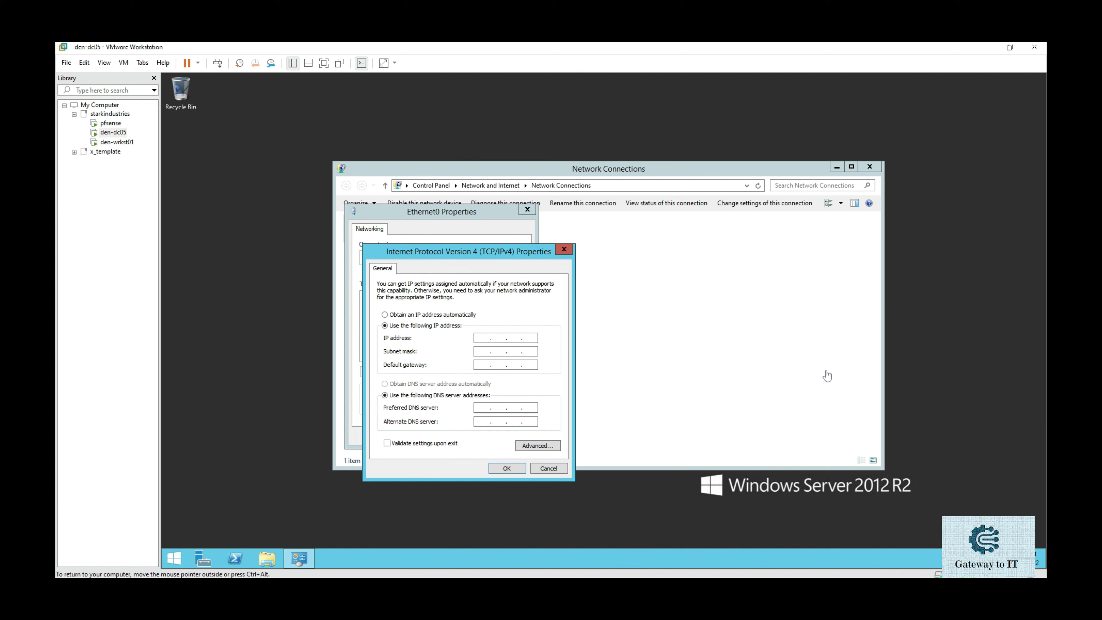
type("192.168.1.5")
key("Tab")
key("Tab")
type("192.168.1.254")
key("BackSpace")
key("BackSpace")
key("BackSpace")
type("254")
key("Tab")
key("Tab")
type("27")
key("Return")
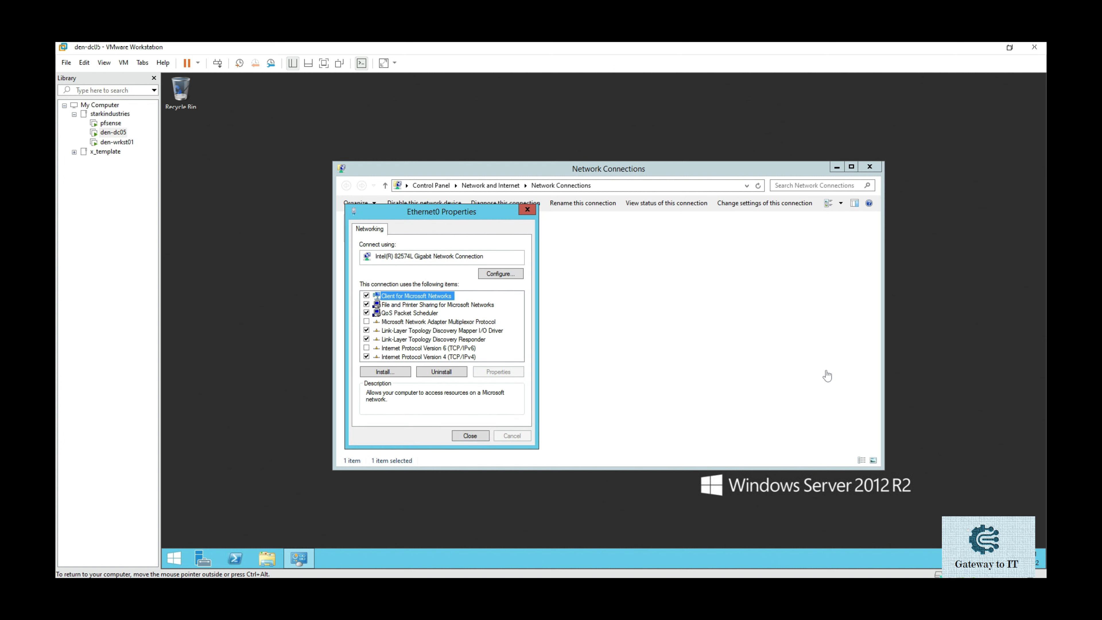
Close the adapter properties and restart Ethernet0 by disabling and re-enabling it.
key("Return")
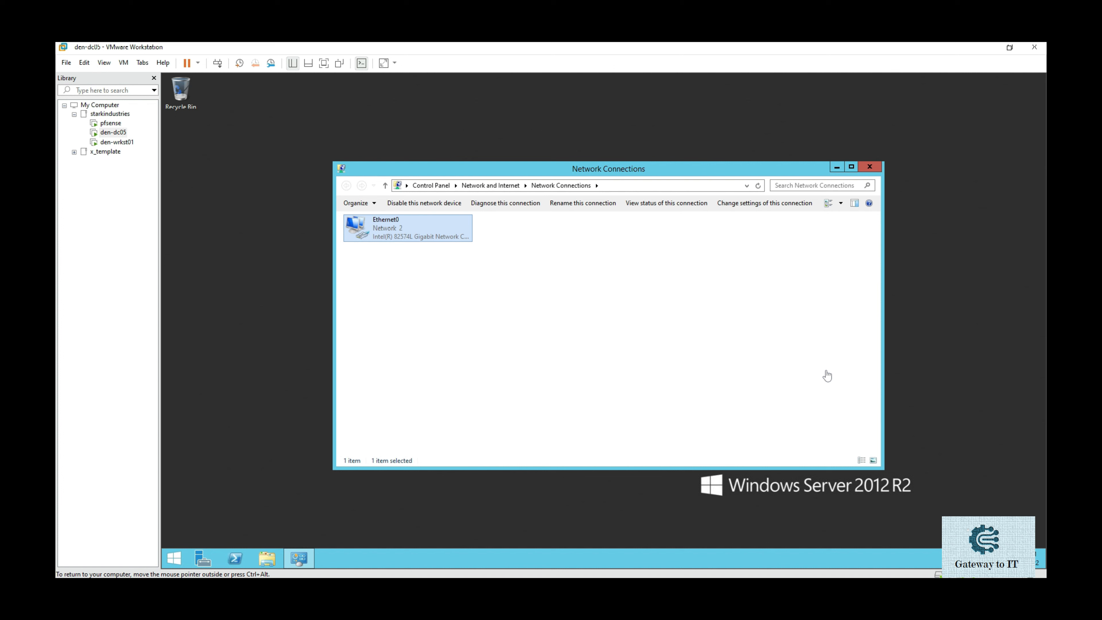
key("shift+F10")
key("Return")
key("shift+F10")
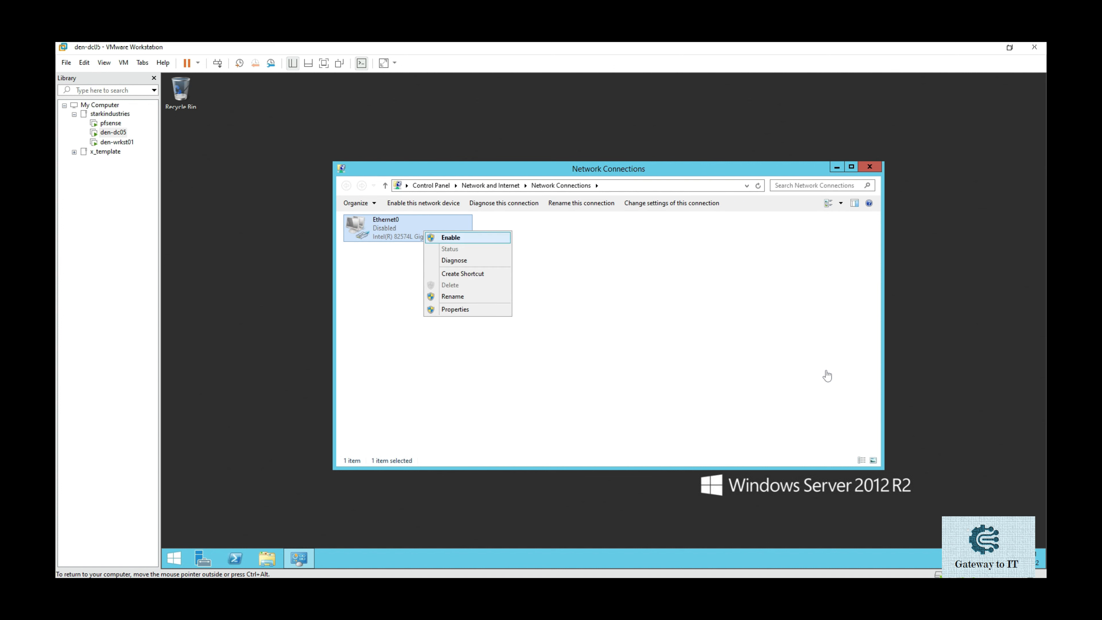
key("Return")
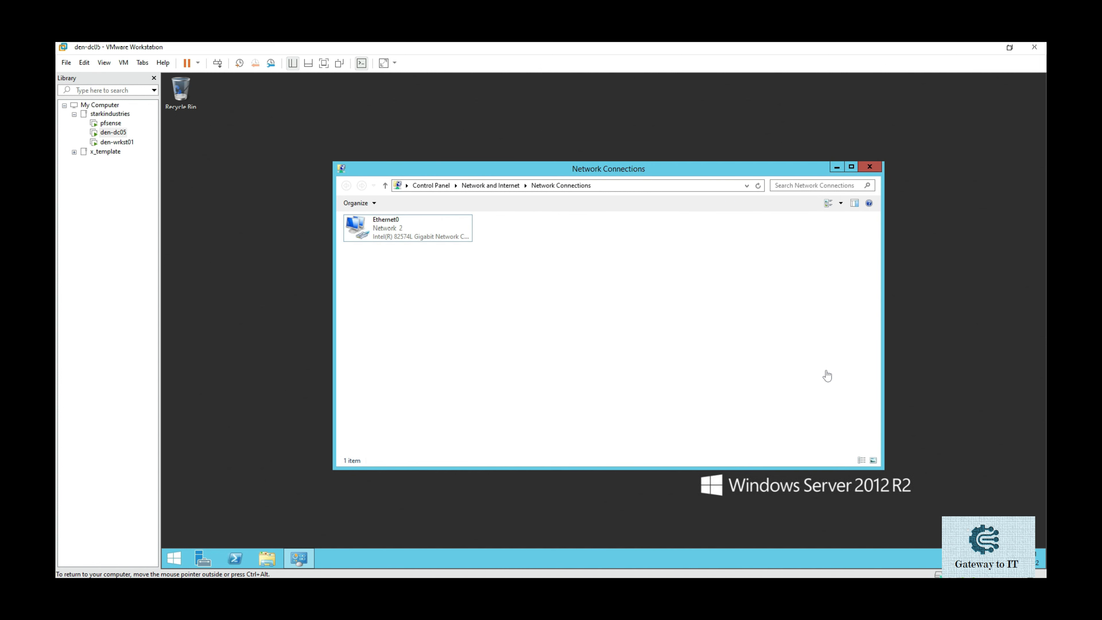
key("alt+F4")
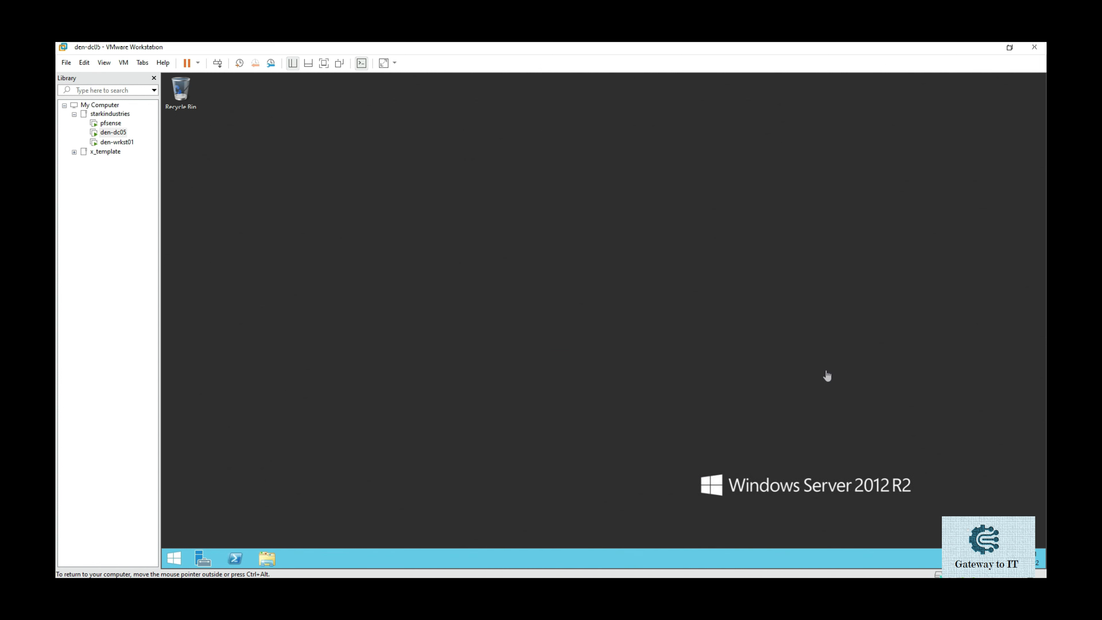
Open sysdm.cpl, check the computer name den-dc05 in WORKGROUP, then close it.
key("super+r")
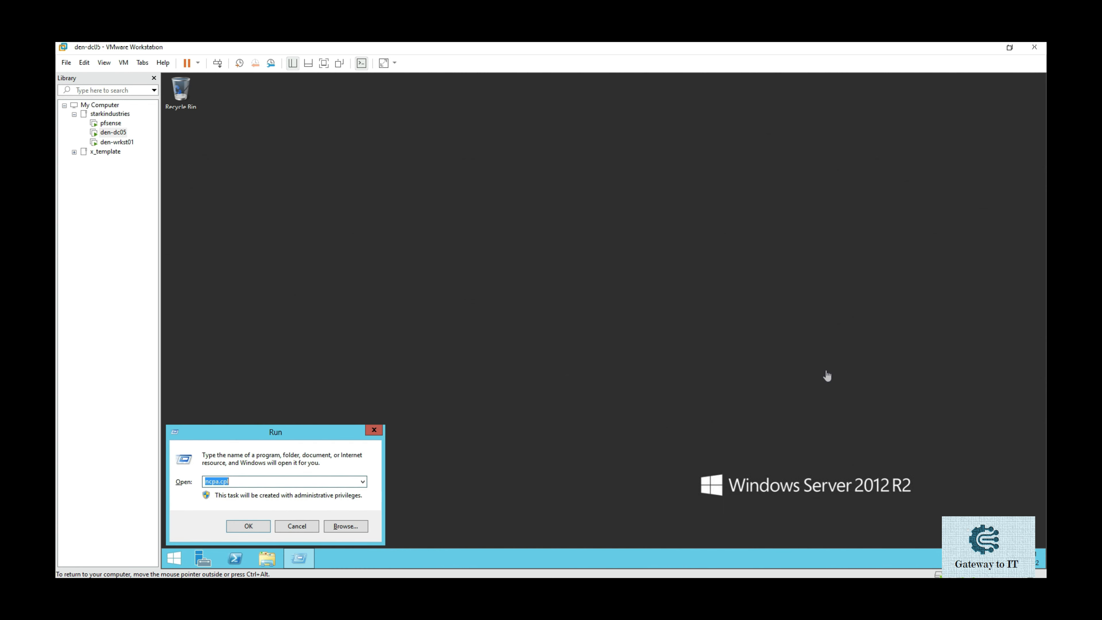
type("sysm")
key("BackSpace")
key("BackSpace")
key("BackSpace")
key("BackSpace")
type("s")
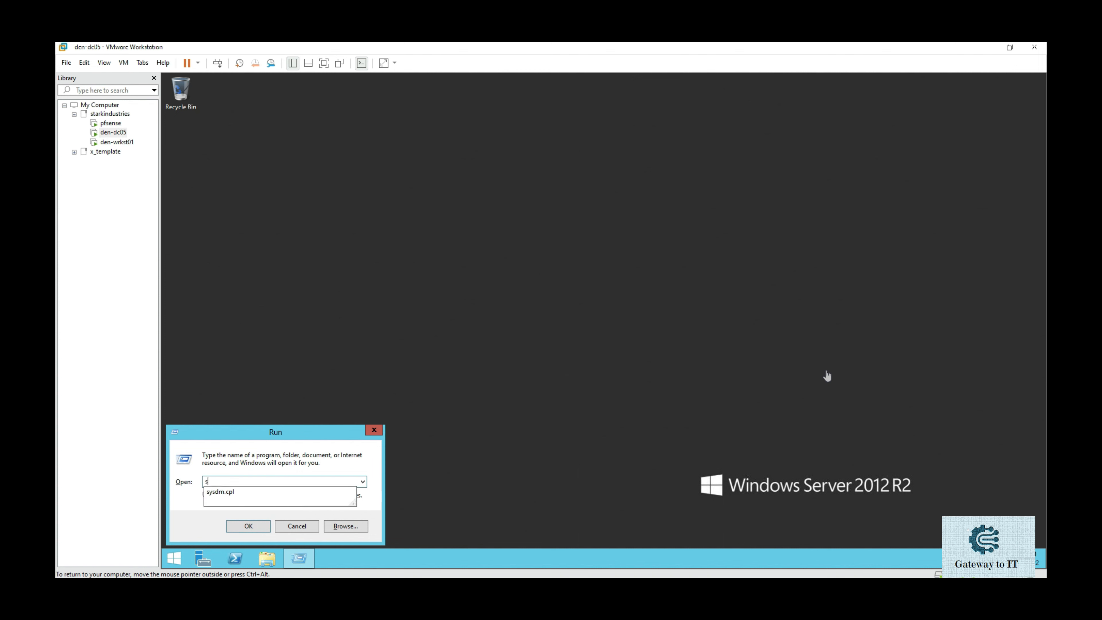
type("yusd")
key("BackSpace")
key("BackSpace")
key("BackSpace")
key("BackSpace")
type("sysdm.cpl")
key("Return")
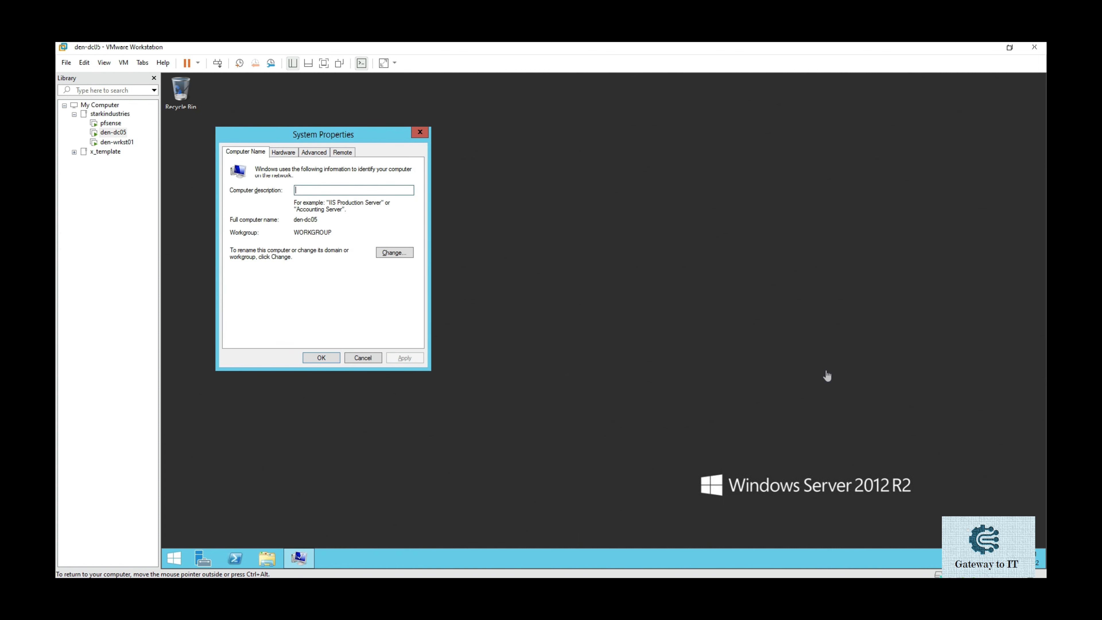
key("Tab")
key("Escape")
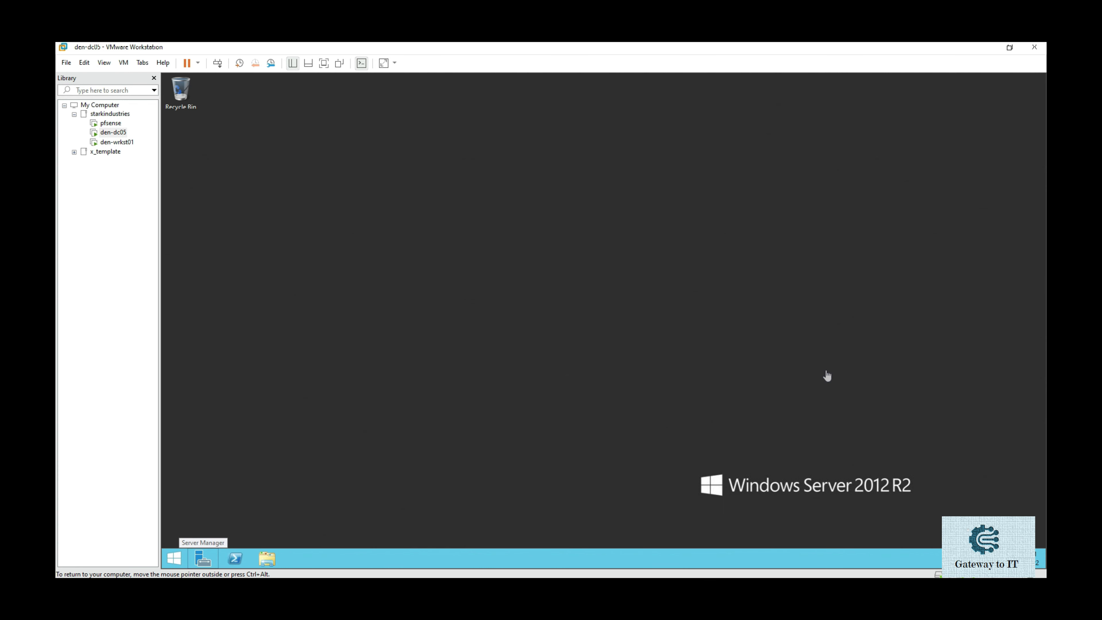
In Server Manager's Local Server, turn IE Enhanced Security Configuration off for administrators and users.
left_click(202, 559)
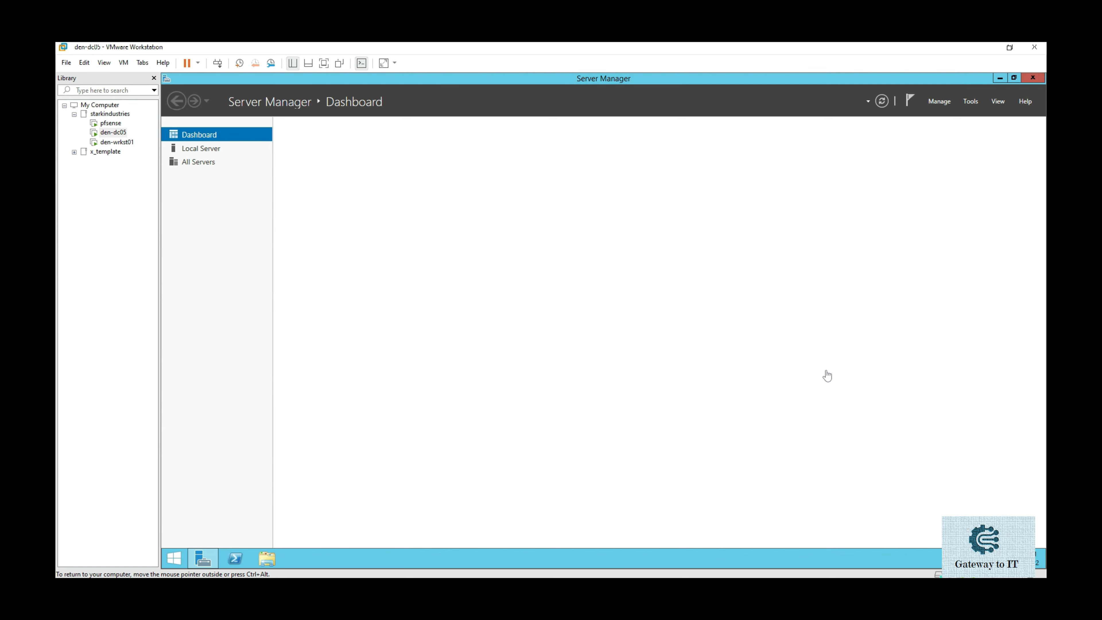
left_click(201, 149)
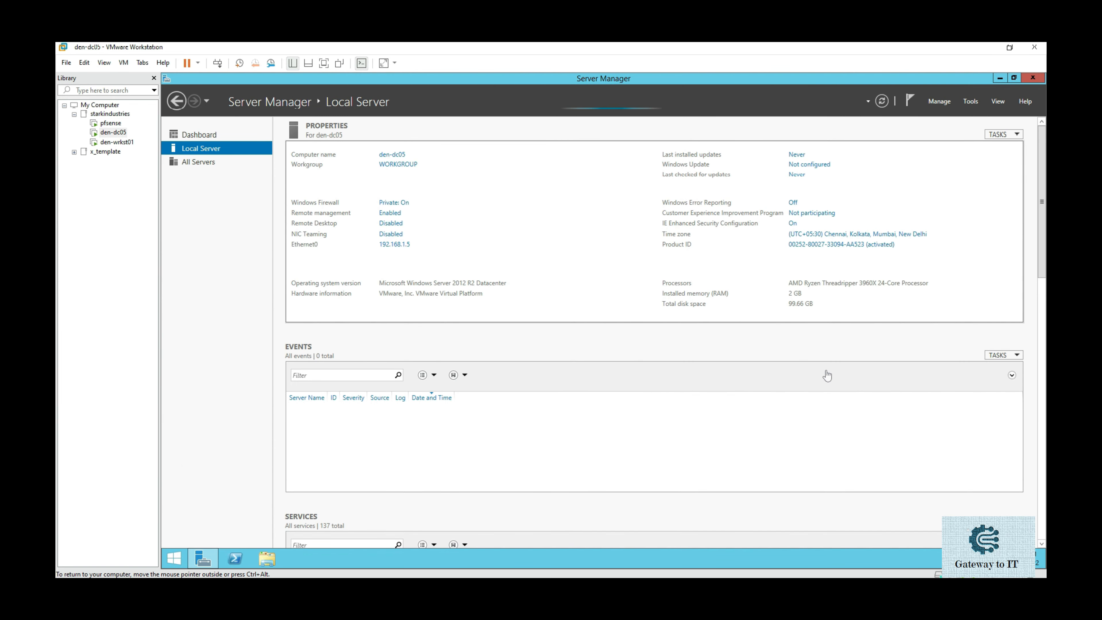
left_click(792, 223)
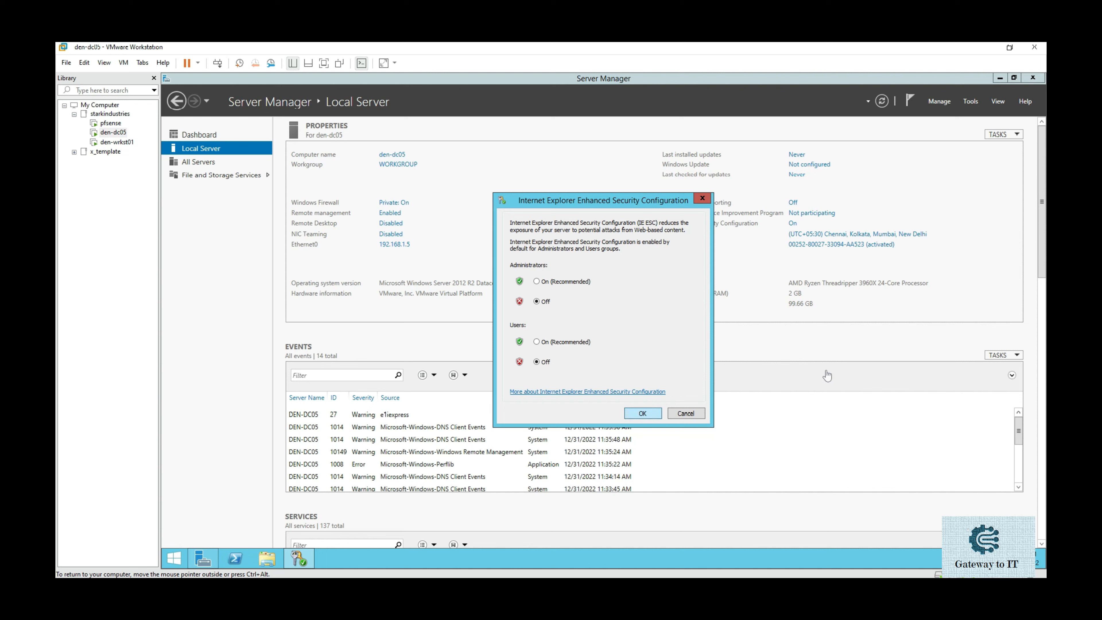
left_click(642, 414)
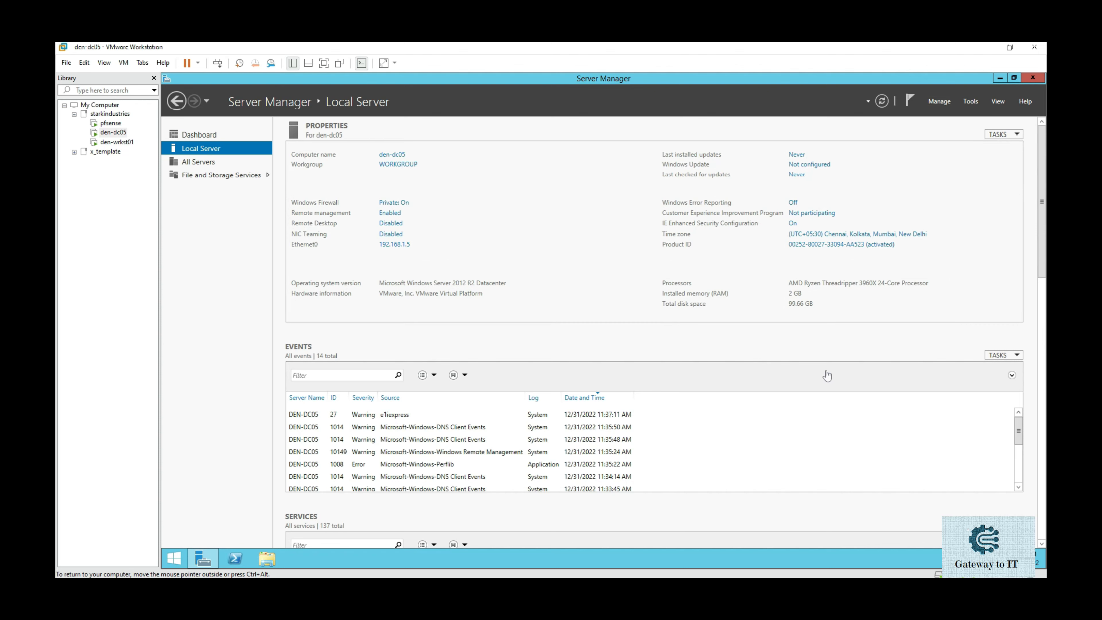
Launch the Add Roles and Features wizard and move past the introduction.
left_click(940, 101)
left_click(974, 113)
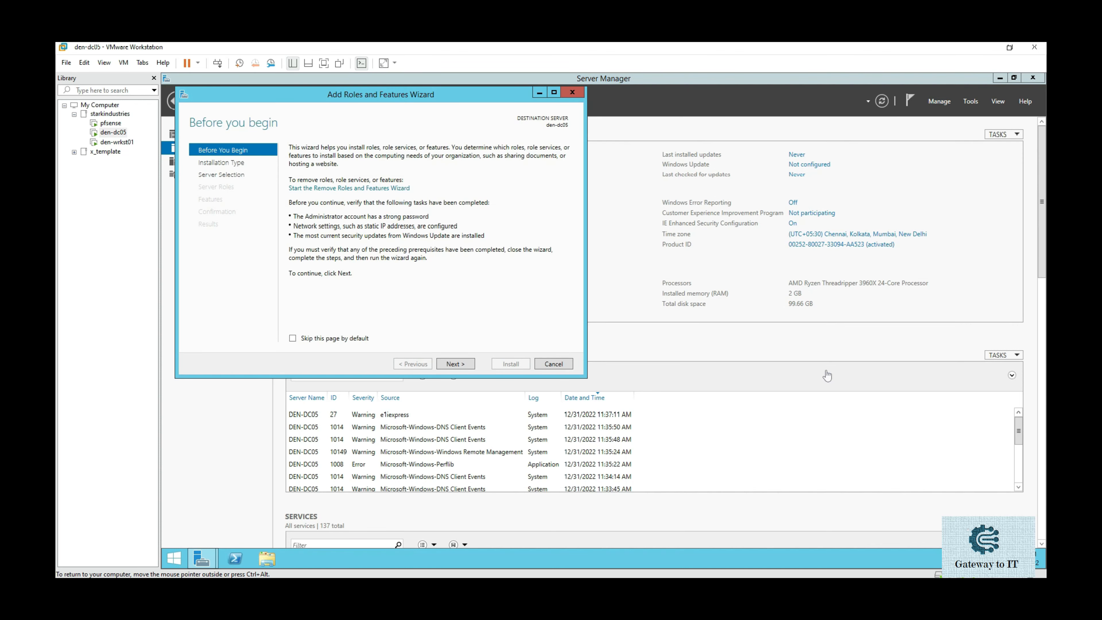
key("Return")
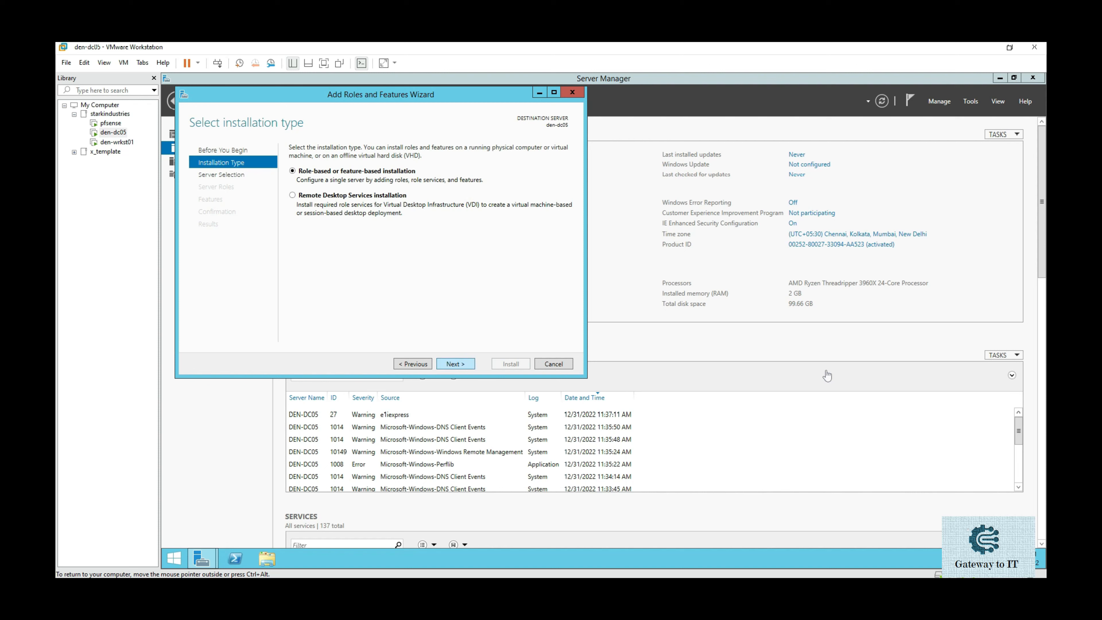
Choose role-based install on den-dc05 and tick Active Directory Domain Services with its management features.
key("Return")
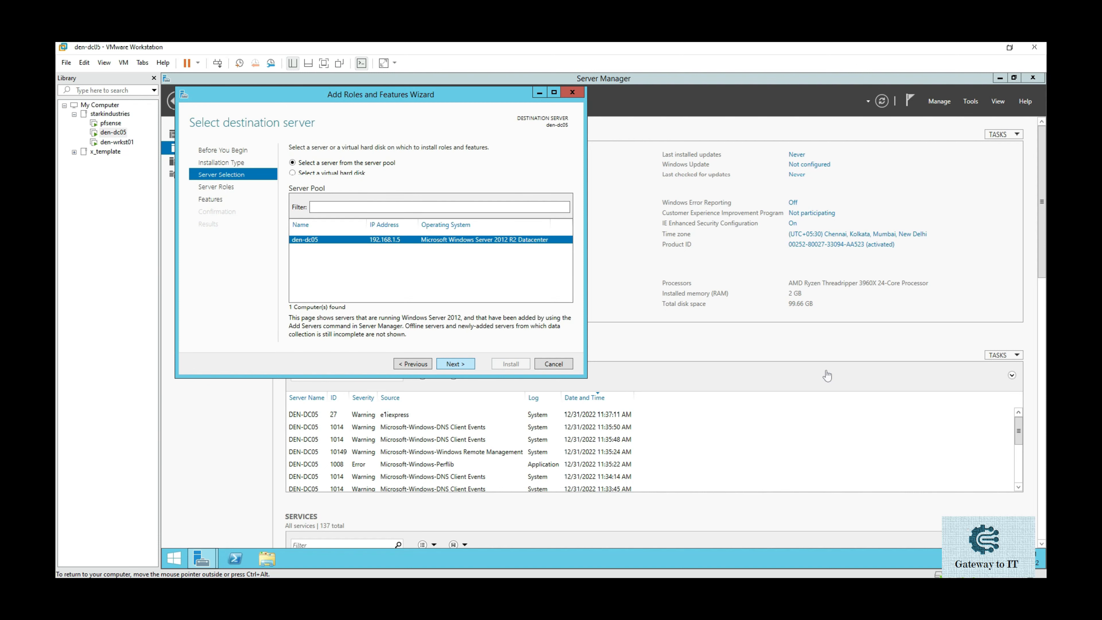
key("Return")
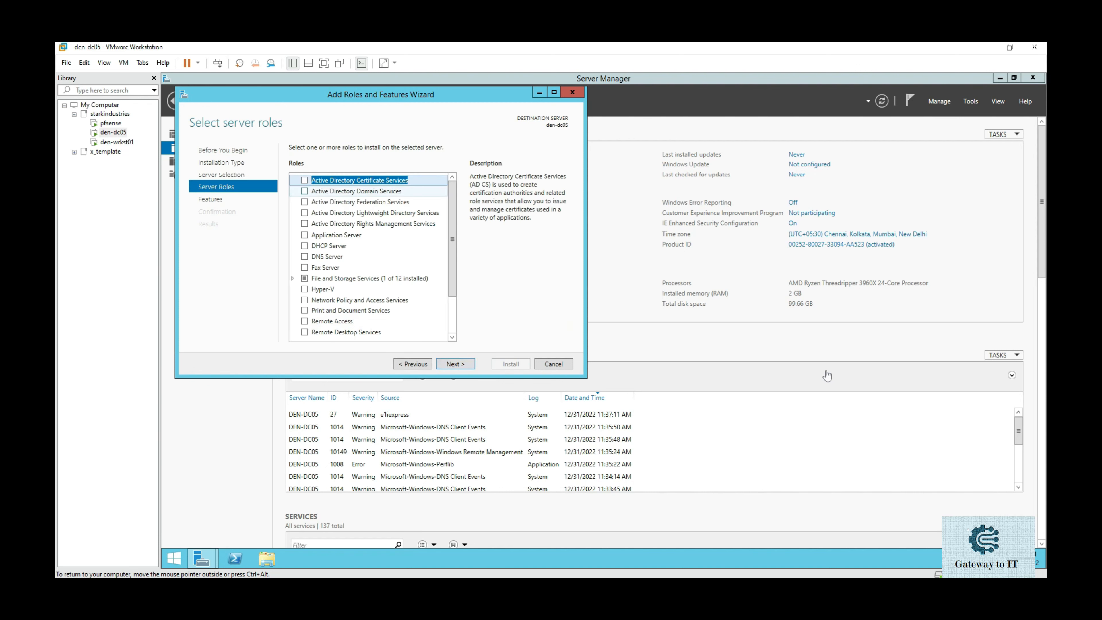
key("Down")
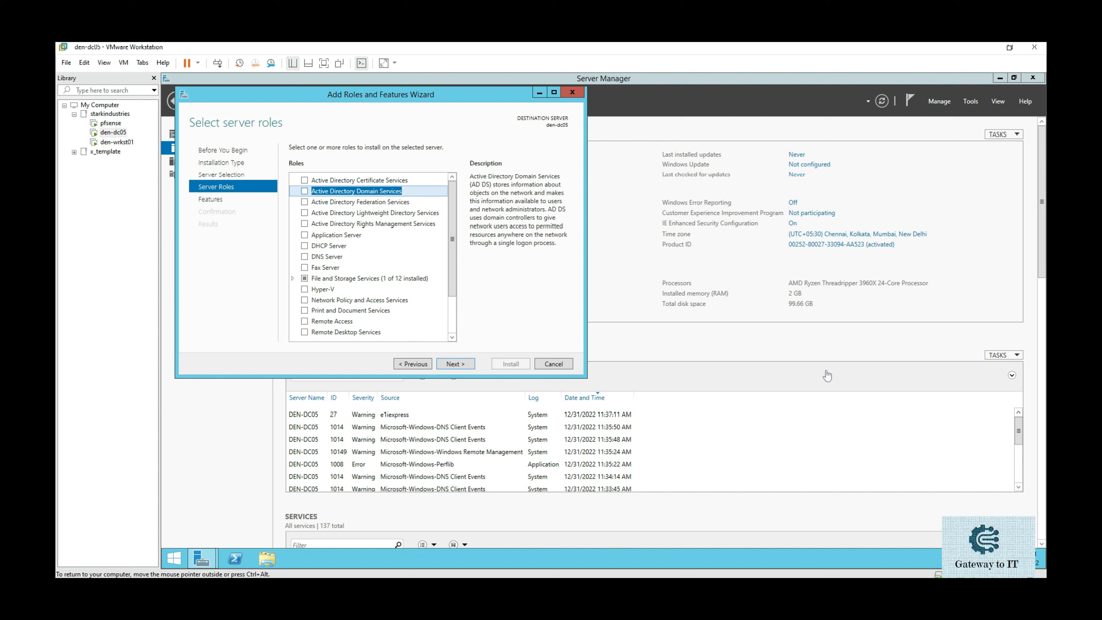
key("space")
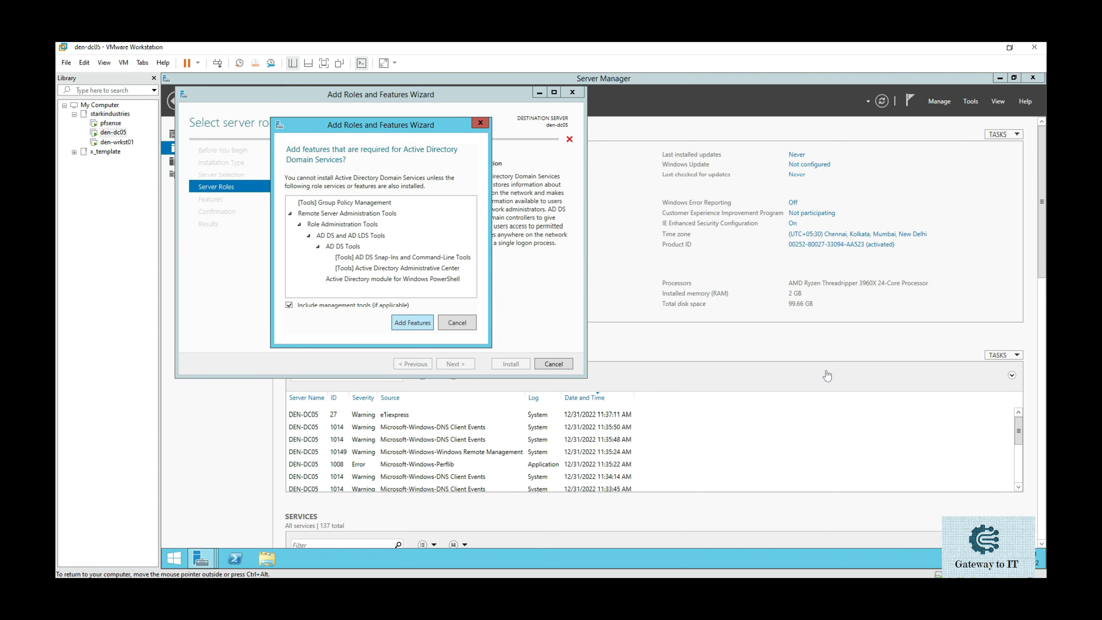
key("Return")
key("Return")
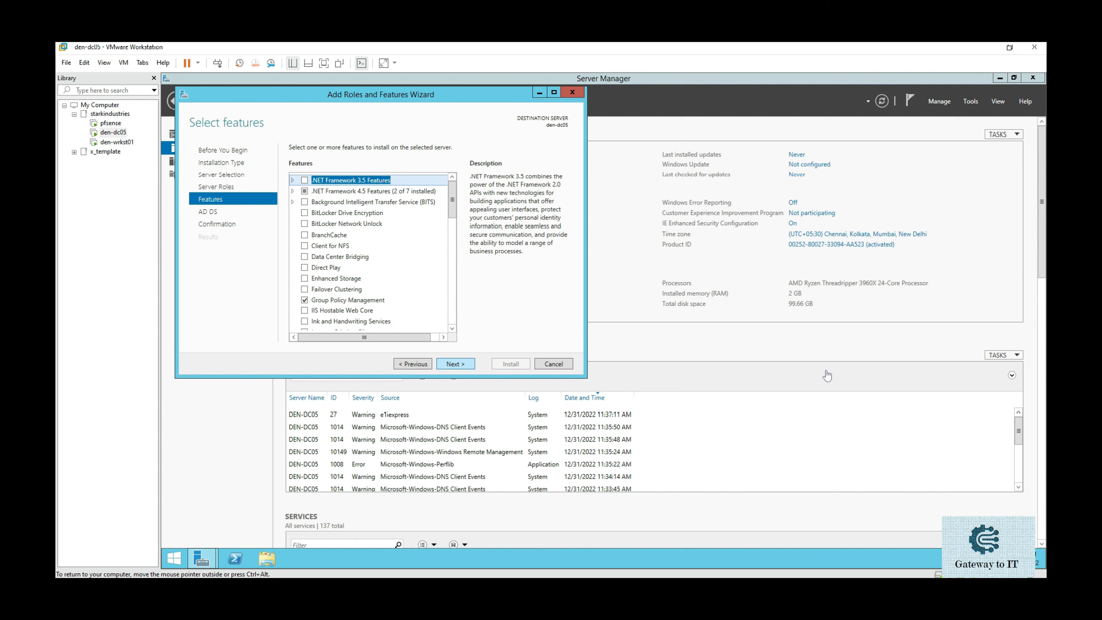
key("Return")
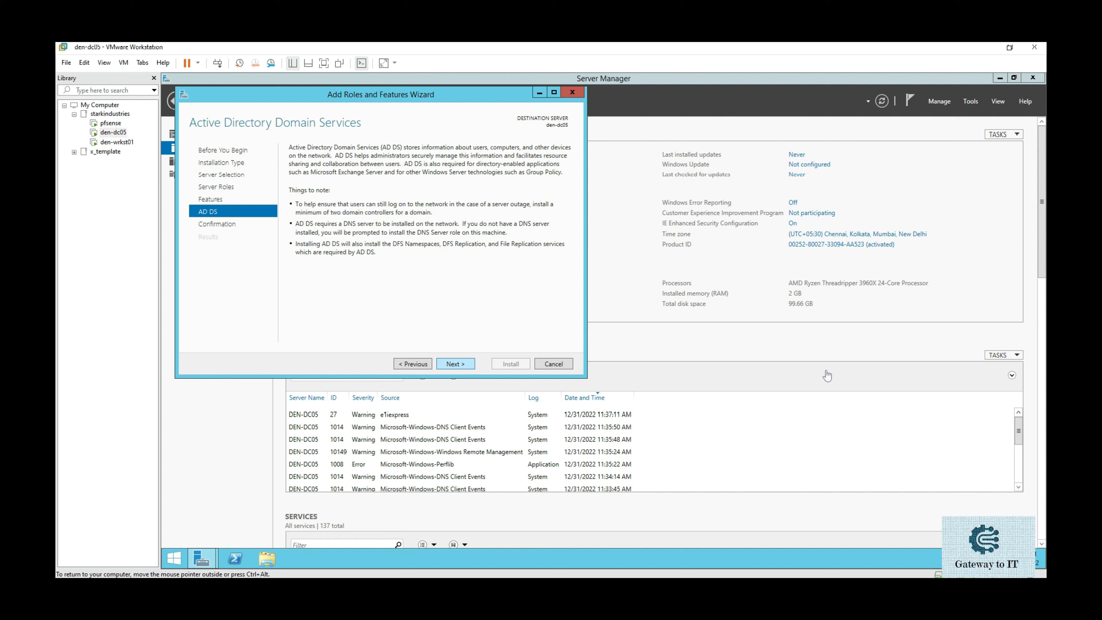
key("Return")
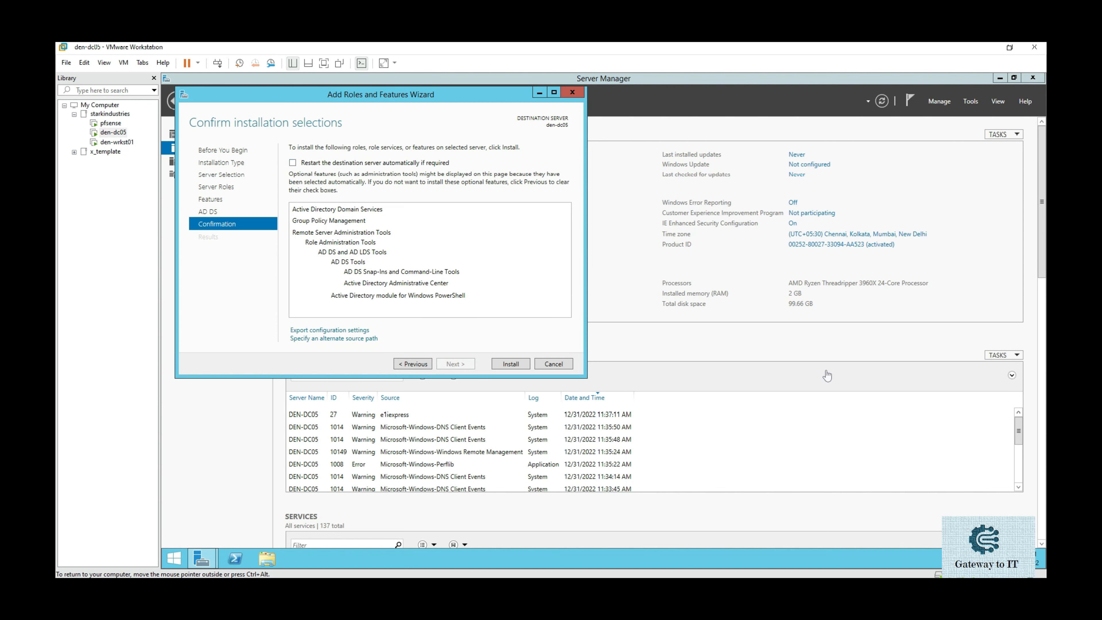
Allow automatic restarts and install the AD DS role.
key("alt+r")
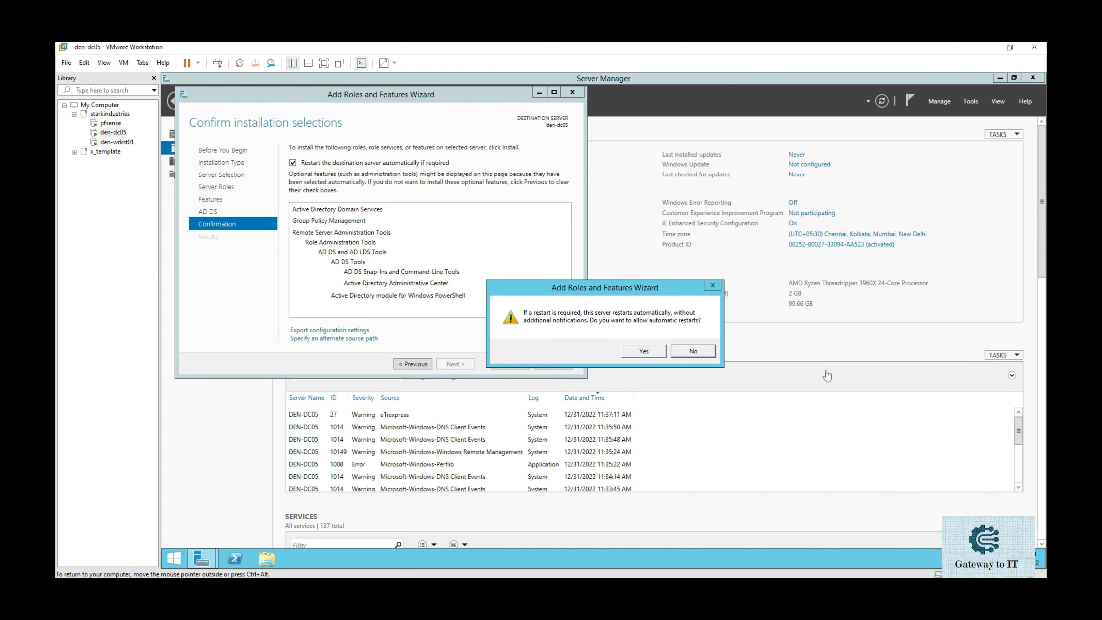
key("Left")
key("Return")
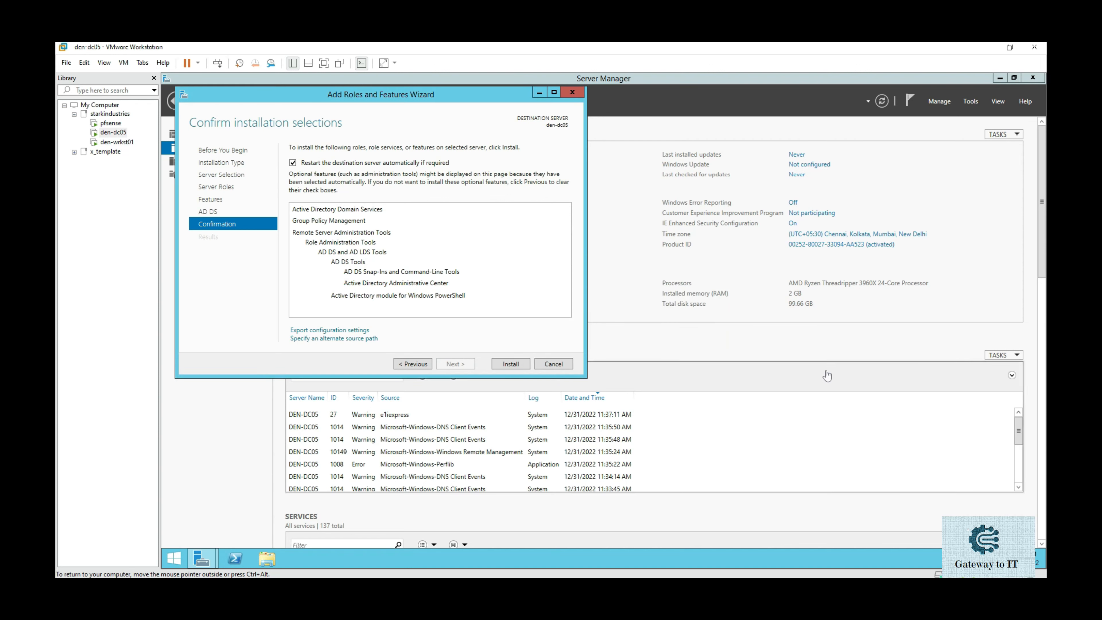
key("Return")
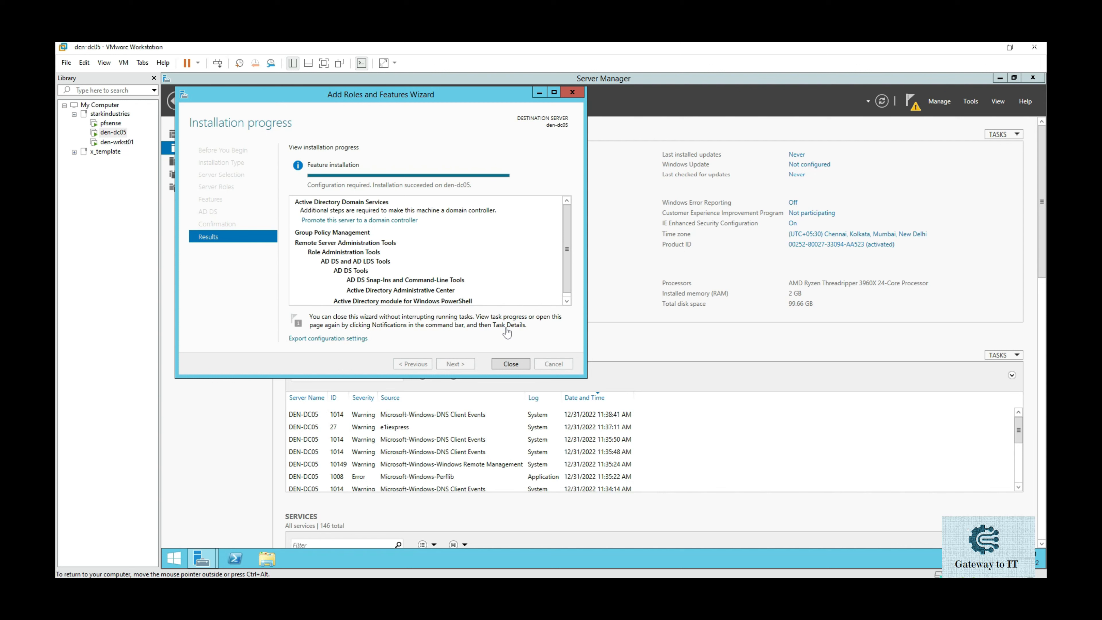
key("Return")
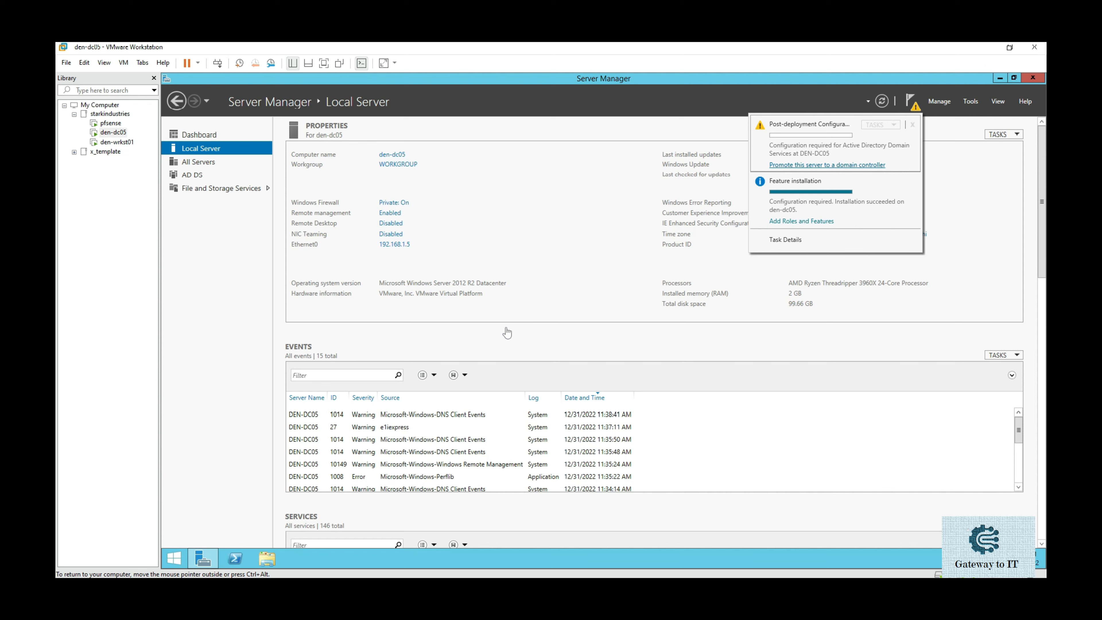
Start promotion, choose Add a new forest with root domain starkindustries.com, and continue.
left_click(827, 165)
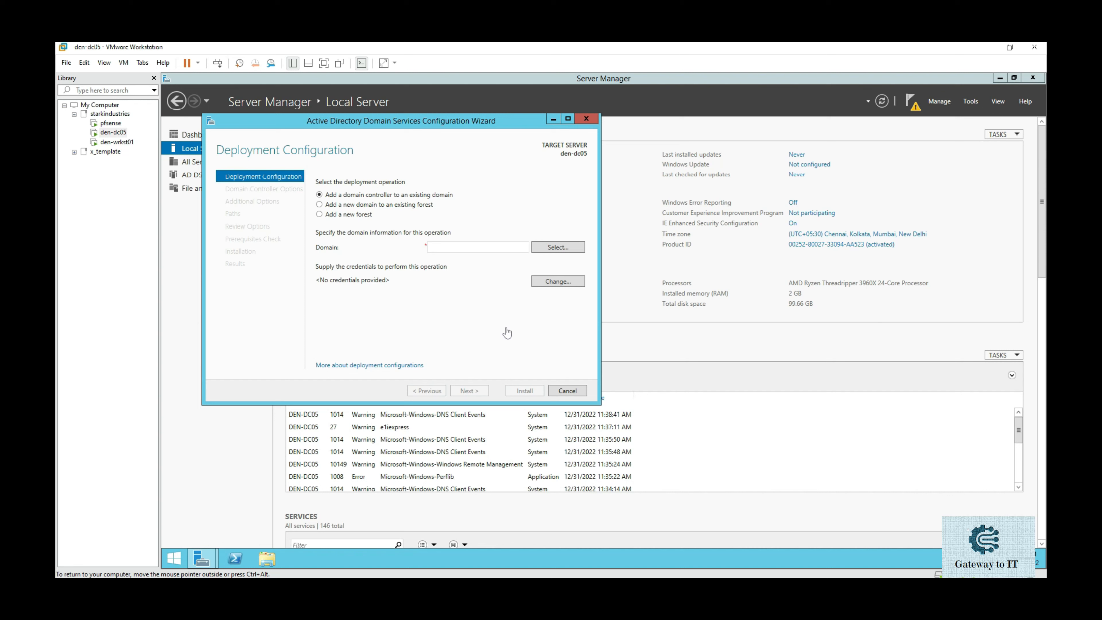
key("ctrl+alt")
left_click_drag(314, 221, 379, 220)
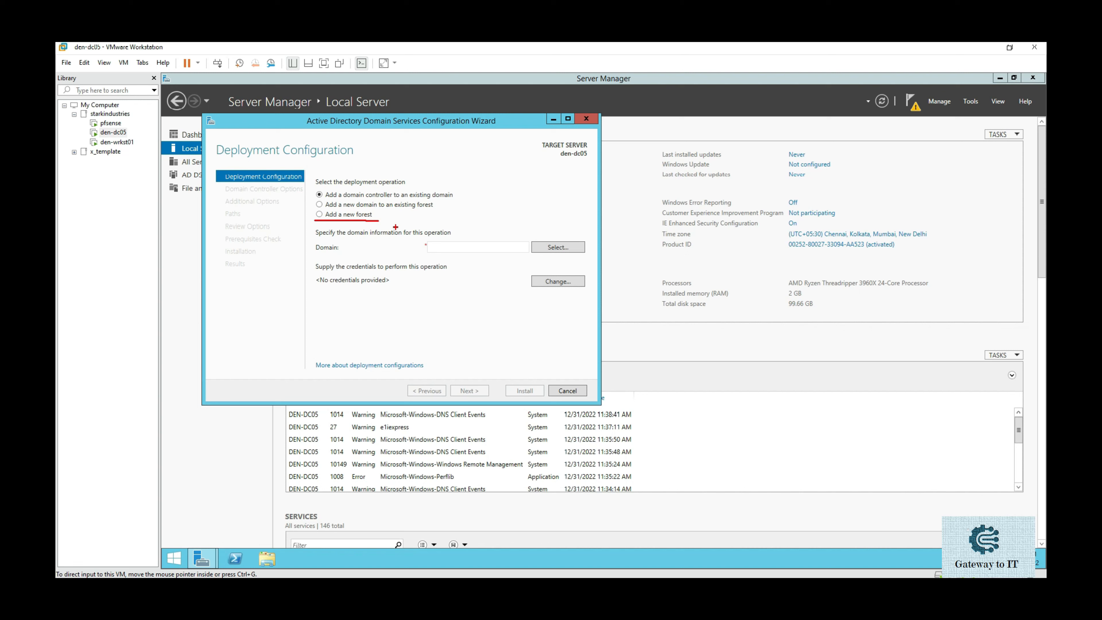
key("Escape")
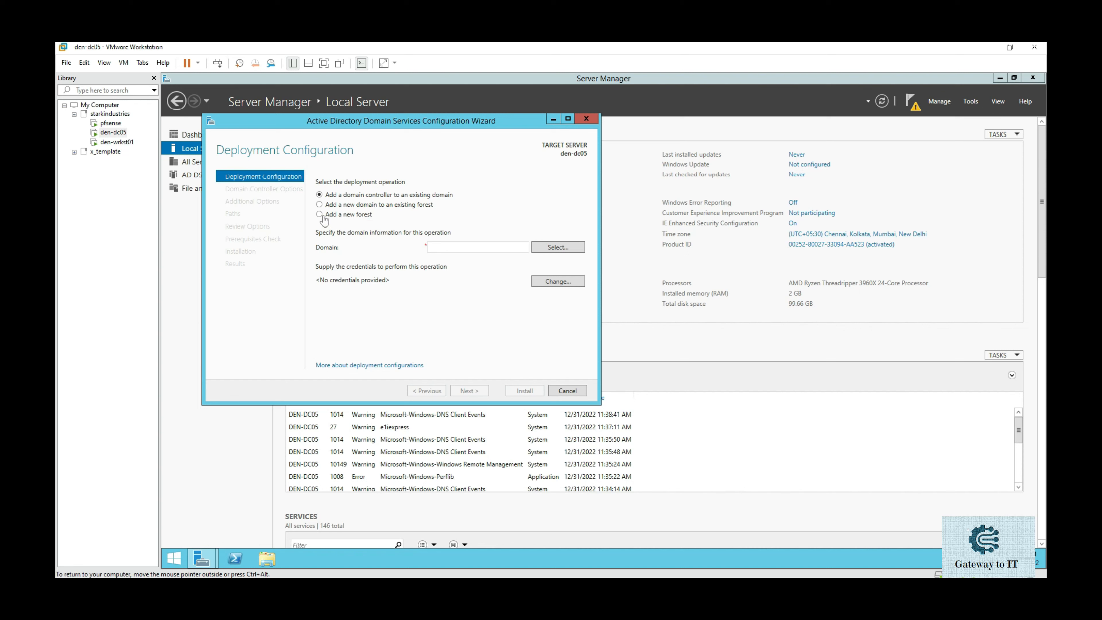
left_click(321, 215)
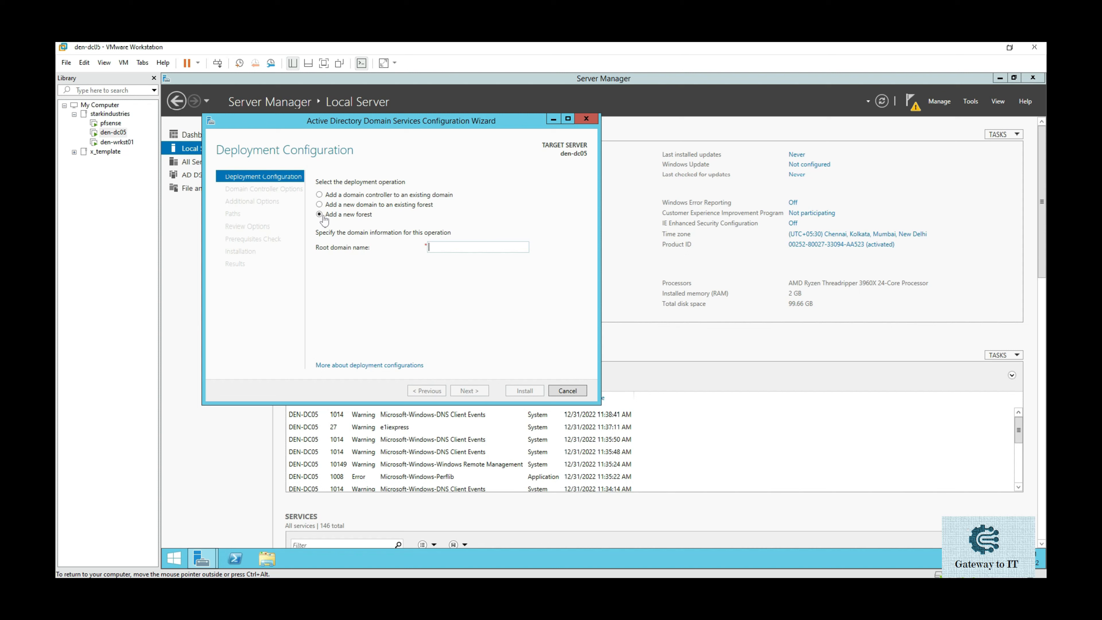
type("starkindus")
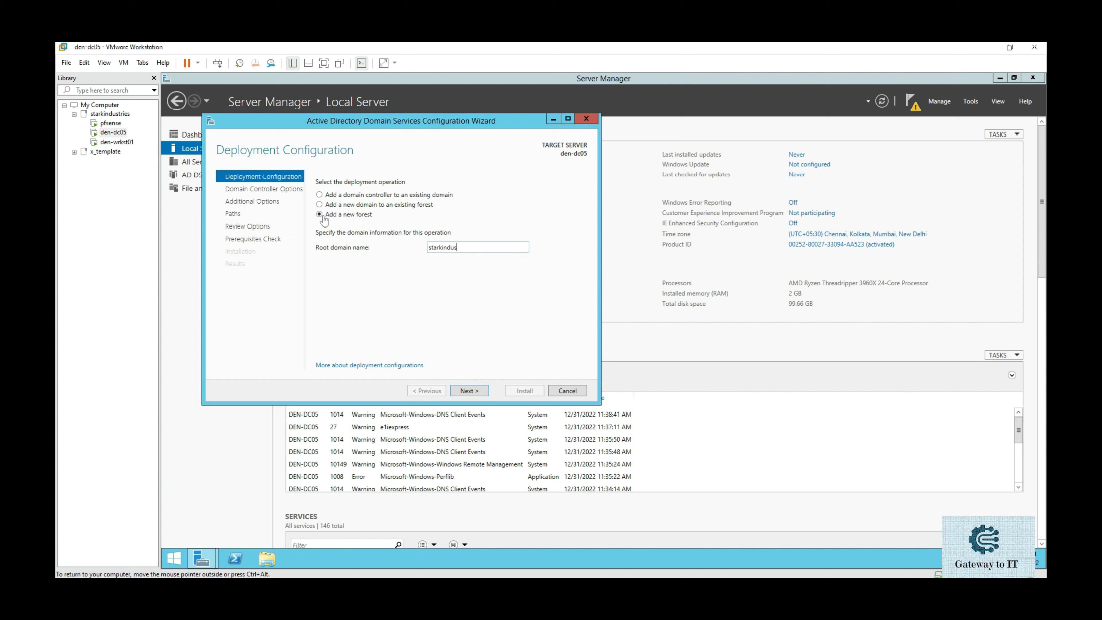
type("tries.com")
key("Return")
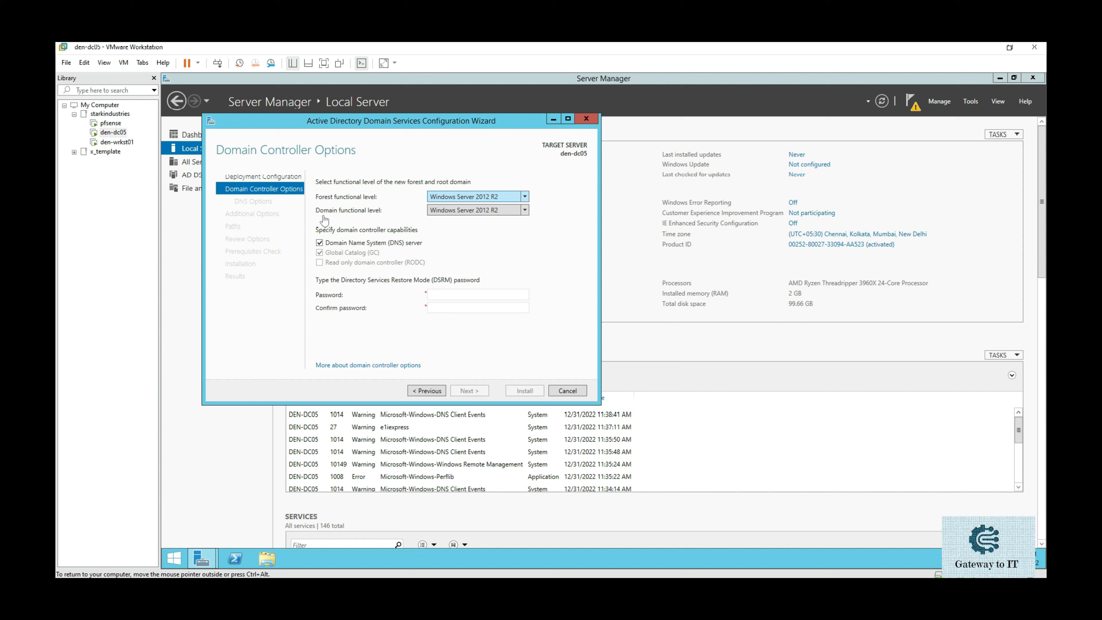
Set both forest and domain functional levels to Windows Server 2008 R2.
left_click(524, 197)
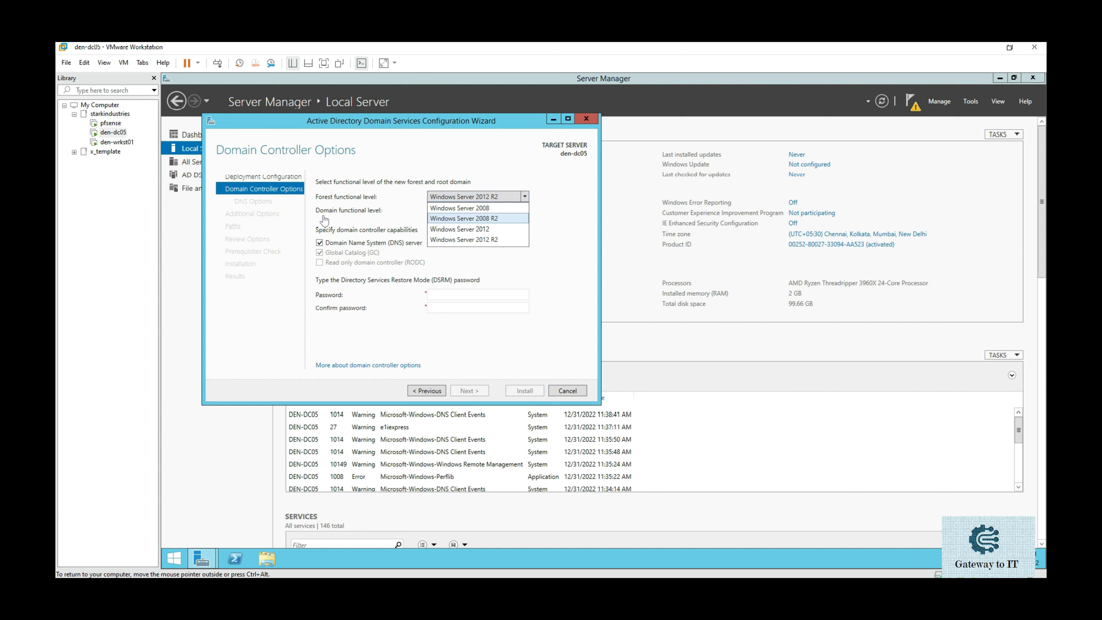
left_click(464, 218)
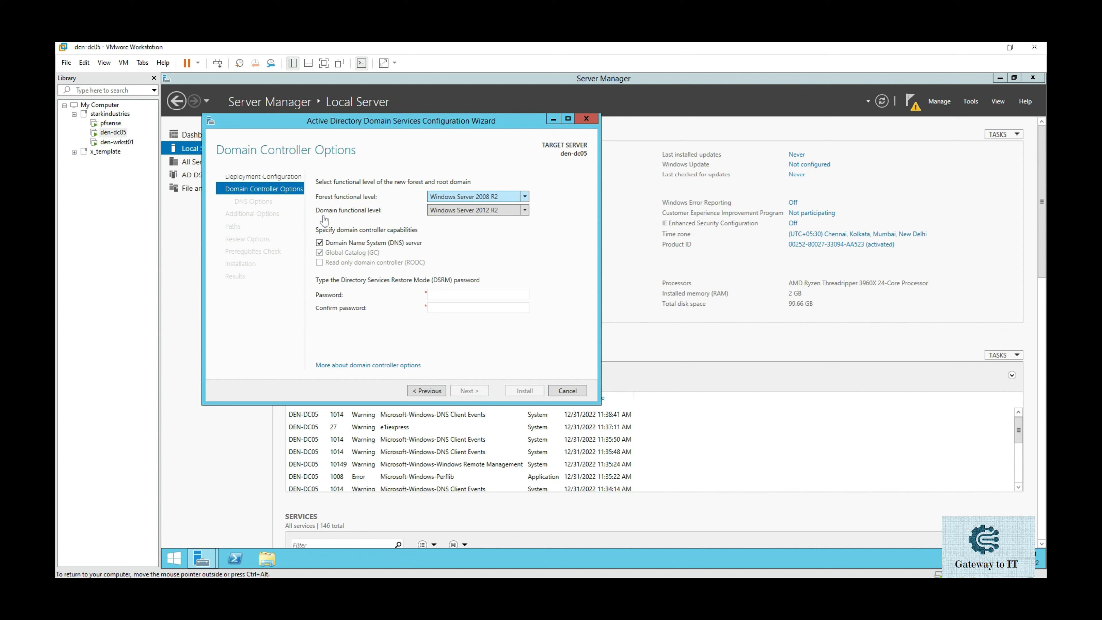
left_click(524, 210)
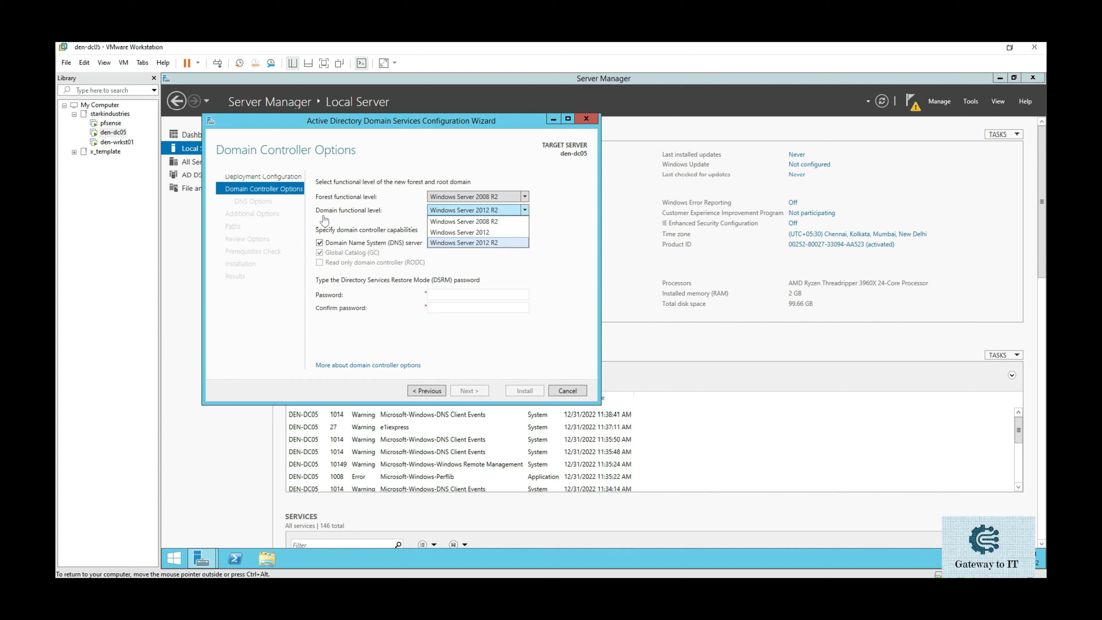
left_click(463, 221)
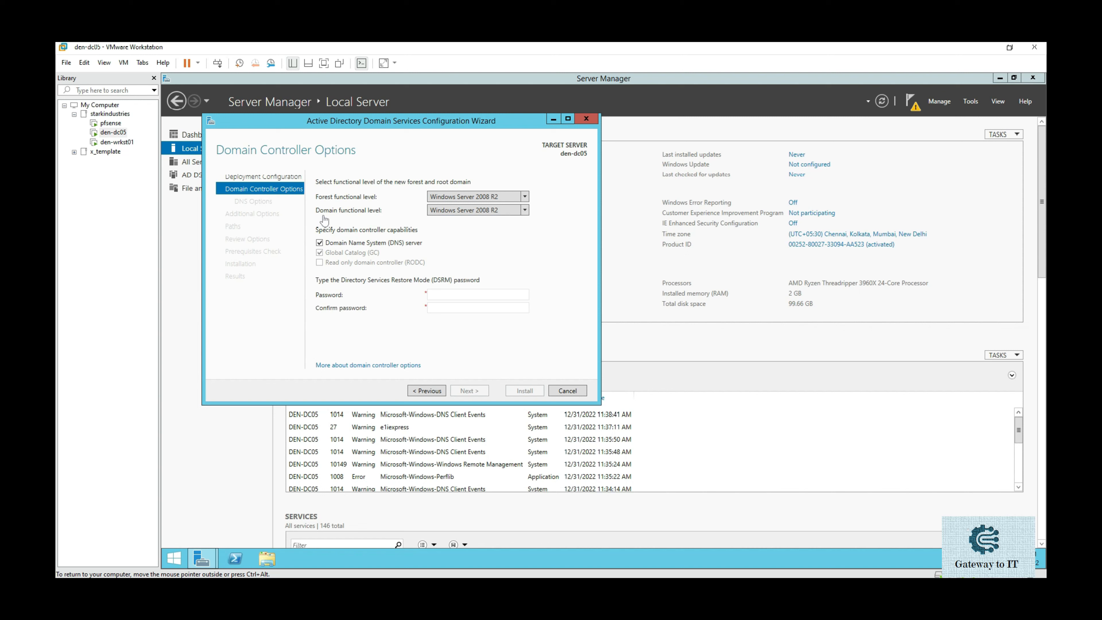
Enter and confirm the DSRM password, then continue to Additional Options.
left_click(484, 295)
type("Password1!")
key("Tab")
type("Password1!")
key("Return")
key("Return")
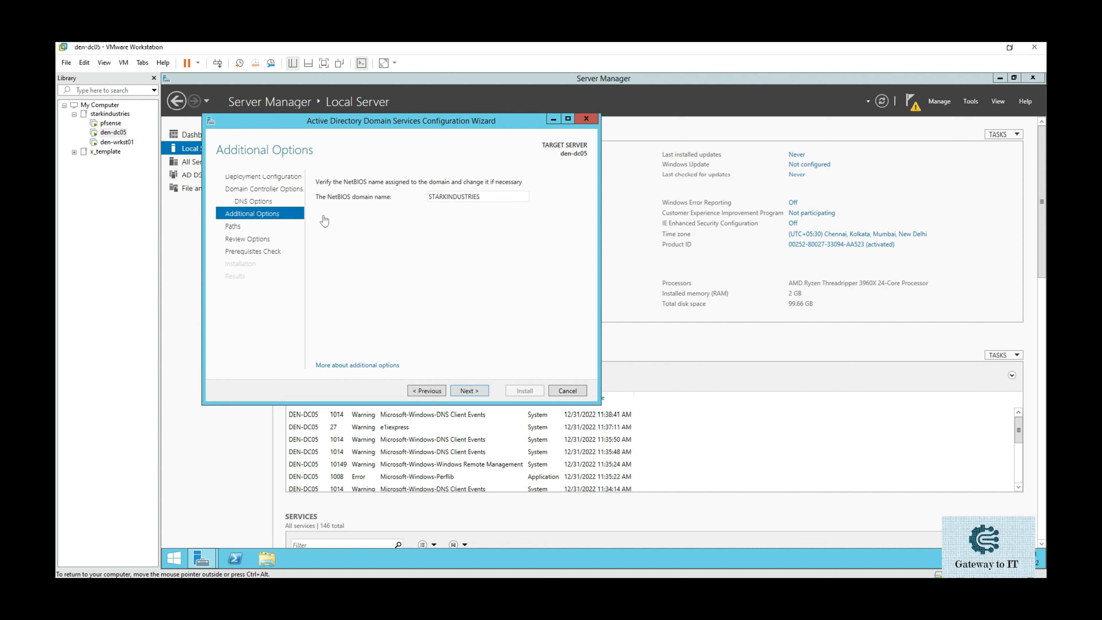
Accept NetBIOS name STARKINDUSTRIES and default paths, pass prerequisites, and install the domain controller.
key("Return")
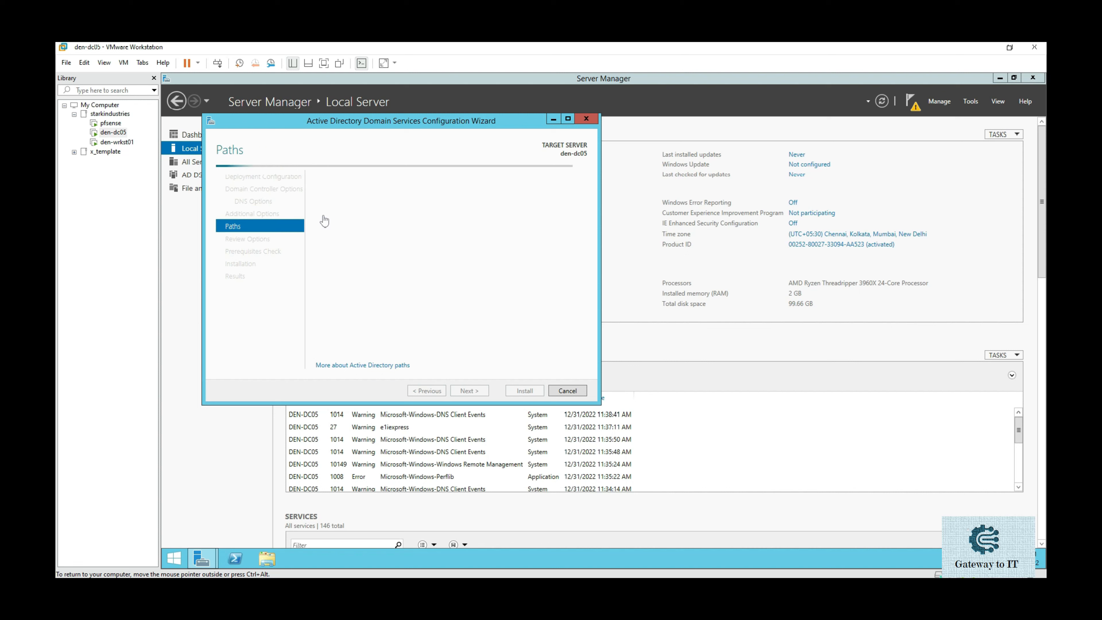
key("Return")
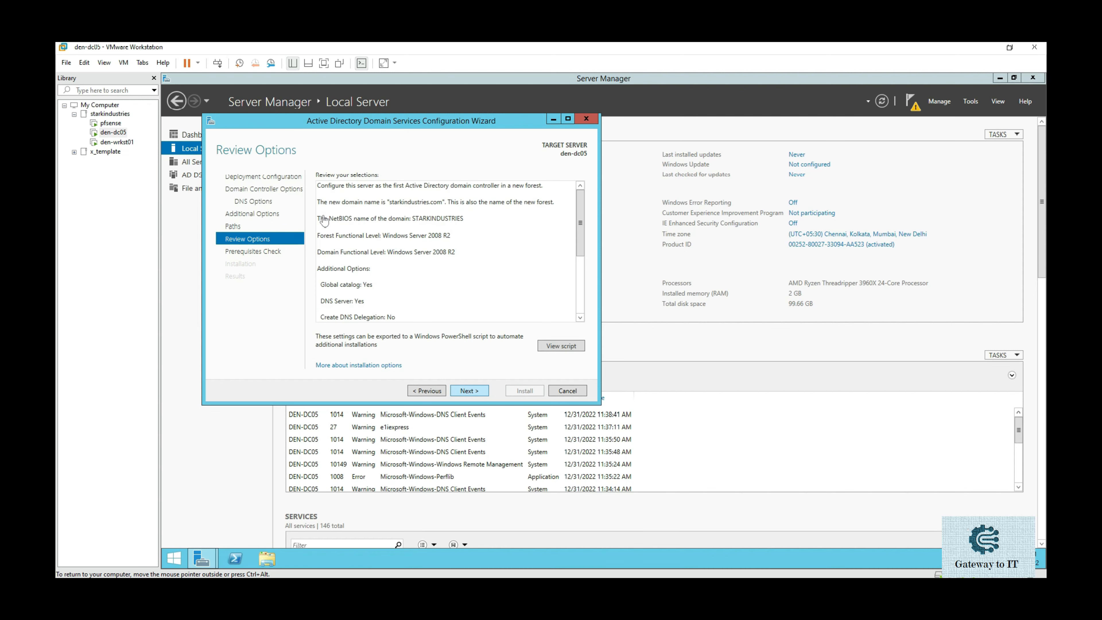
key("ctrl+a")
scroll(324, 221, "down", 2)
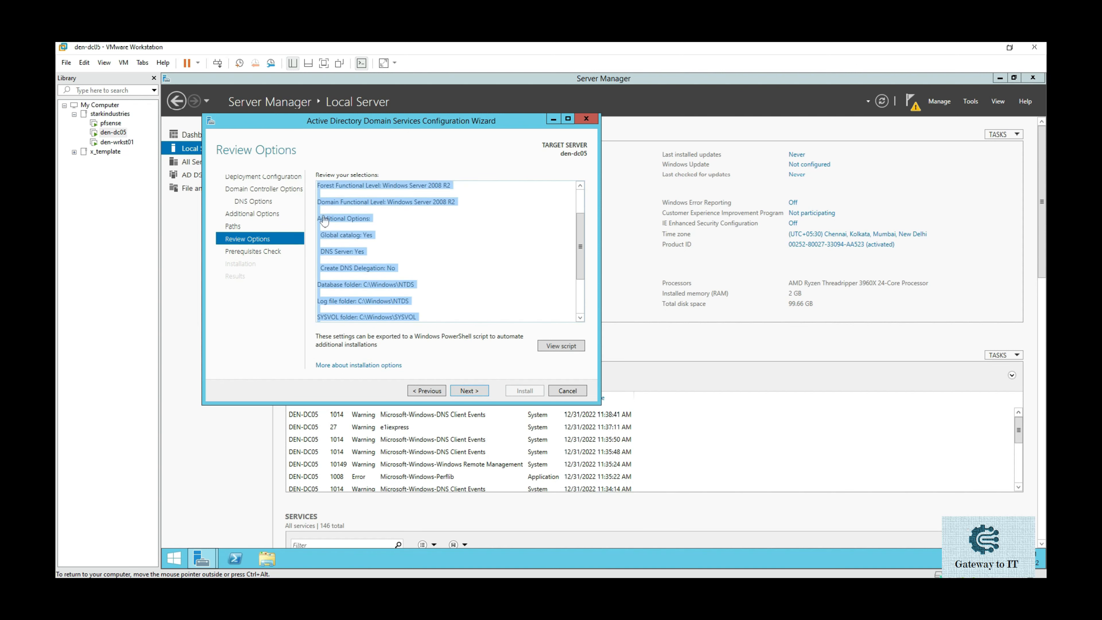
key("Return")
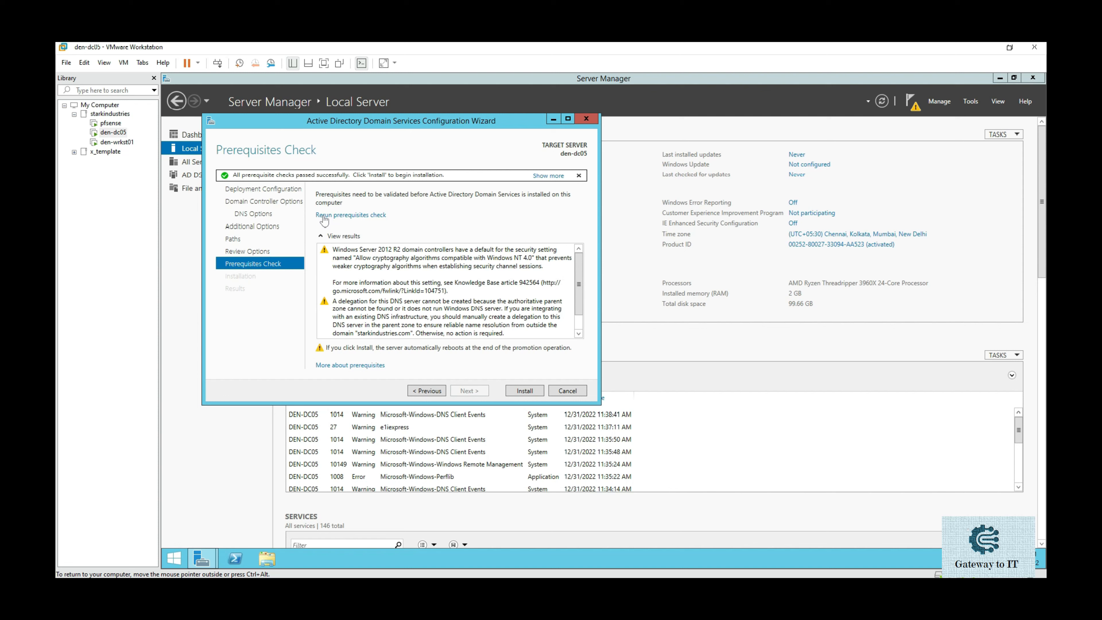
key("Return")
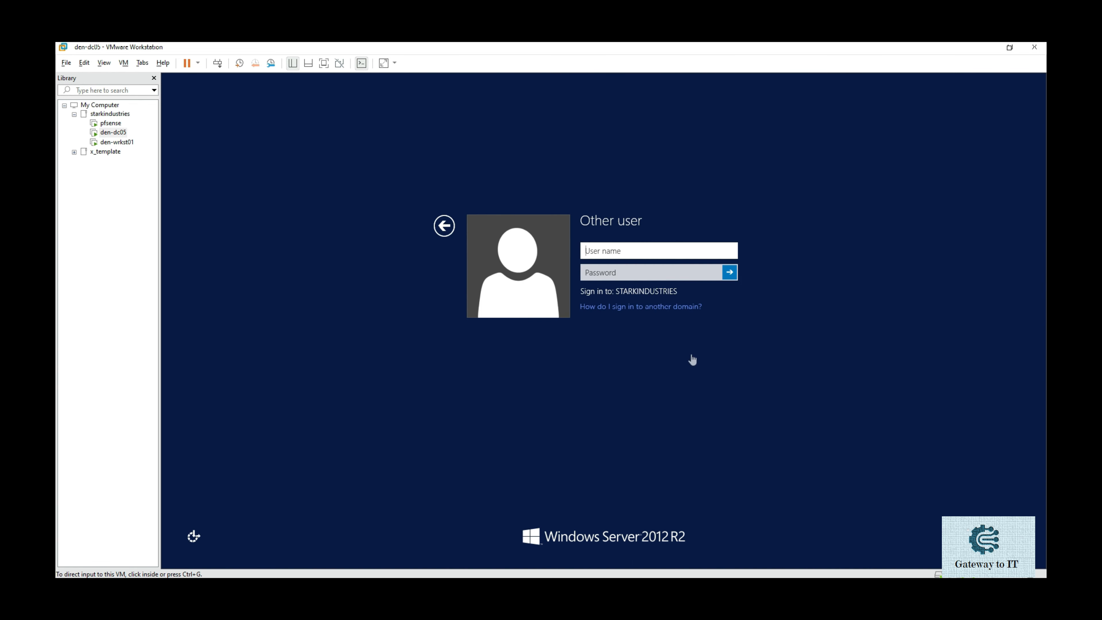
Sign in with the starkindustries.com domain administrator account and its password.
left_click(647, 251)
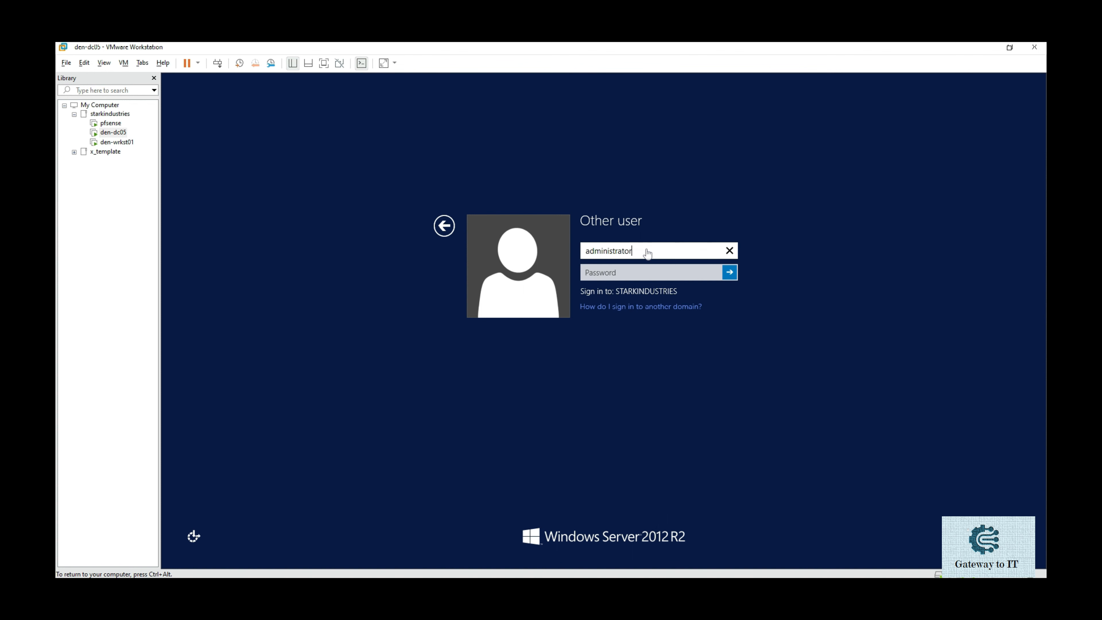
key("Tab")
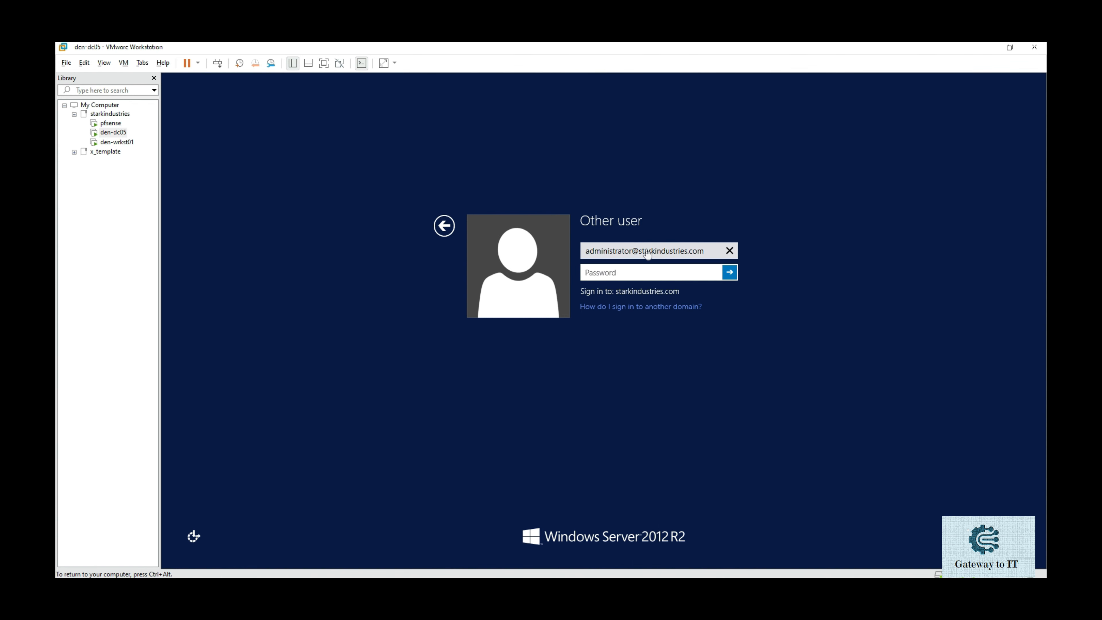
type("••••••••••")
key("Return")
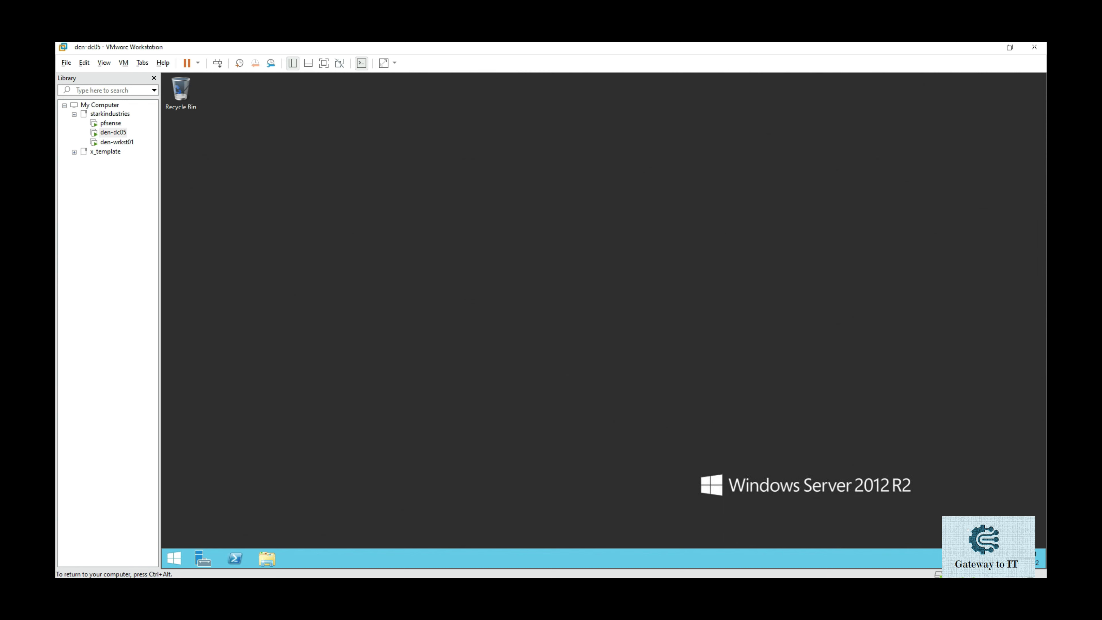
Open dsa.msc maximized, browse the starkindustries.com domain and its Computers container, then close it.
key("super+r")
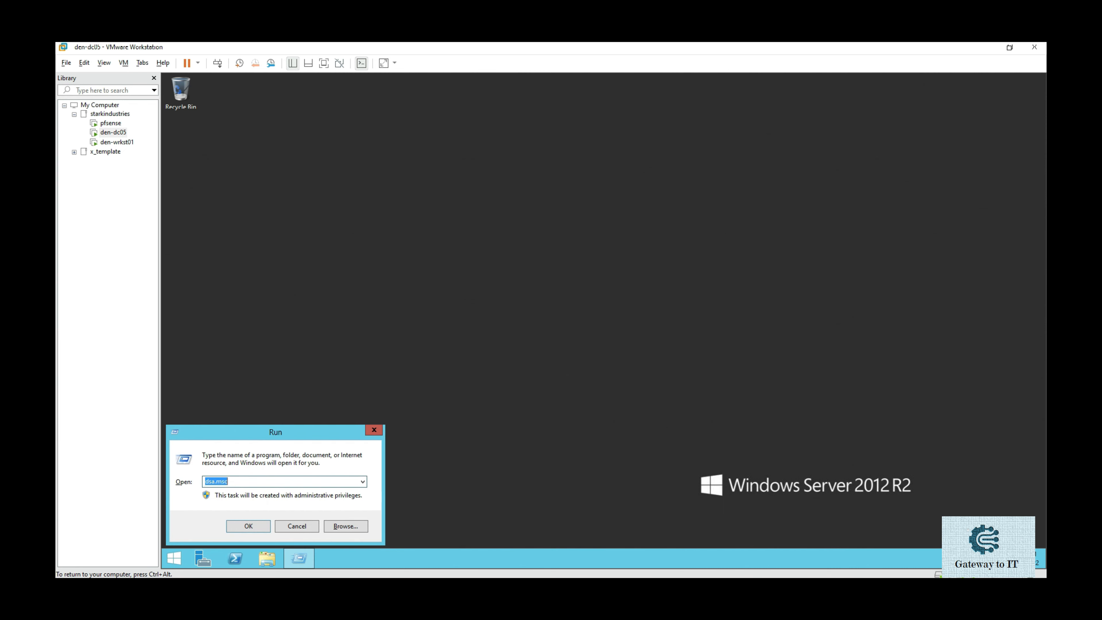
type("dsa.msc")
key("Return")
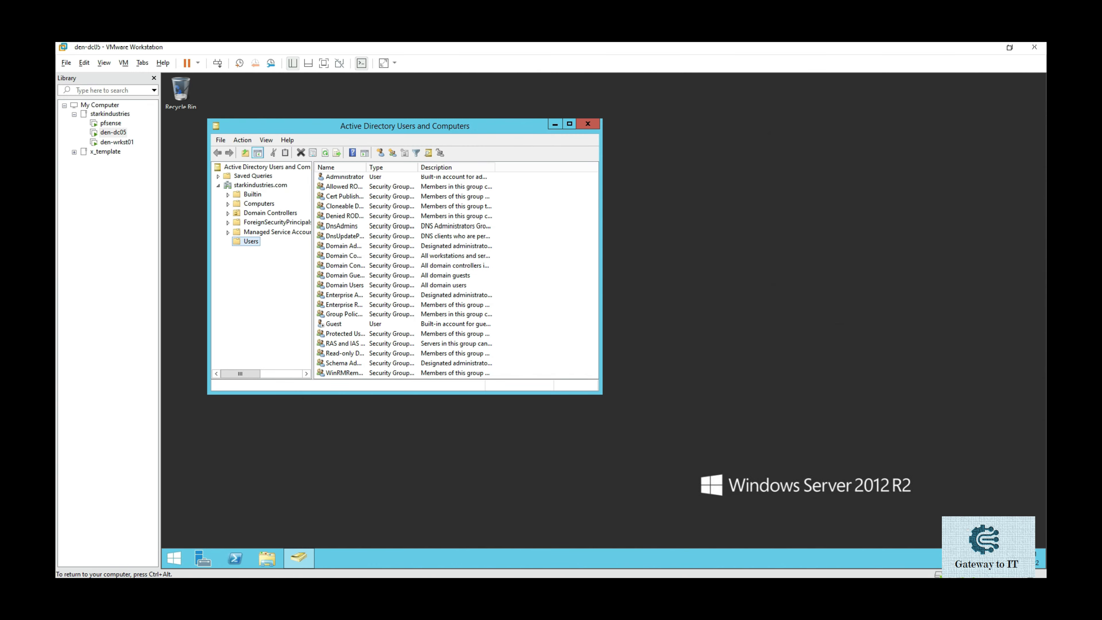
key("super+Up")
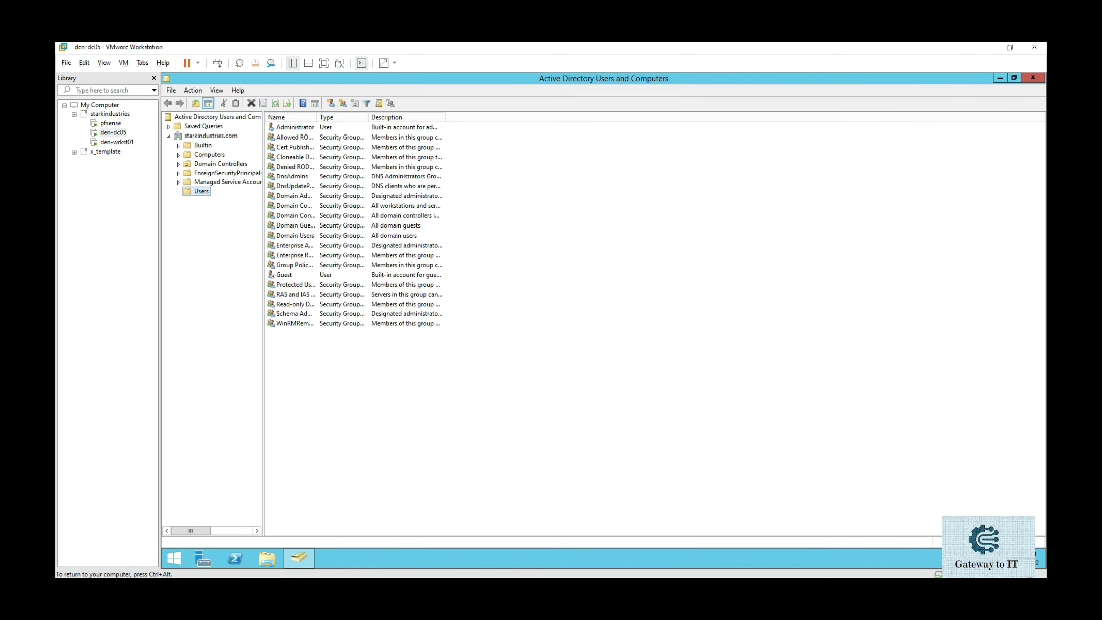
left_click(210, 135)
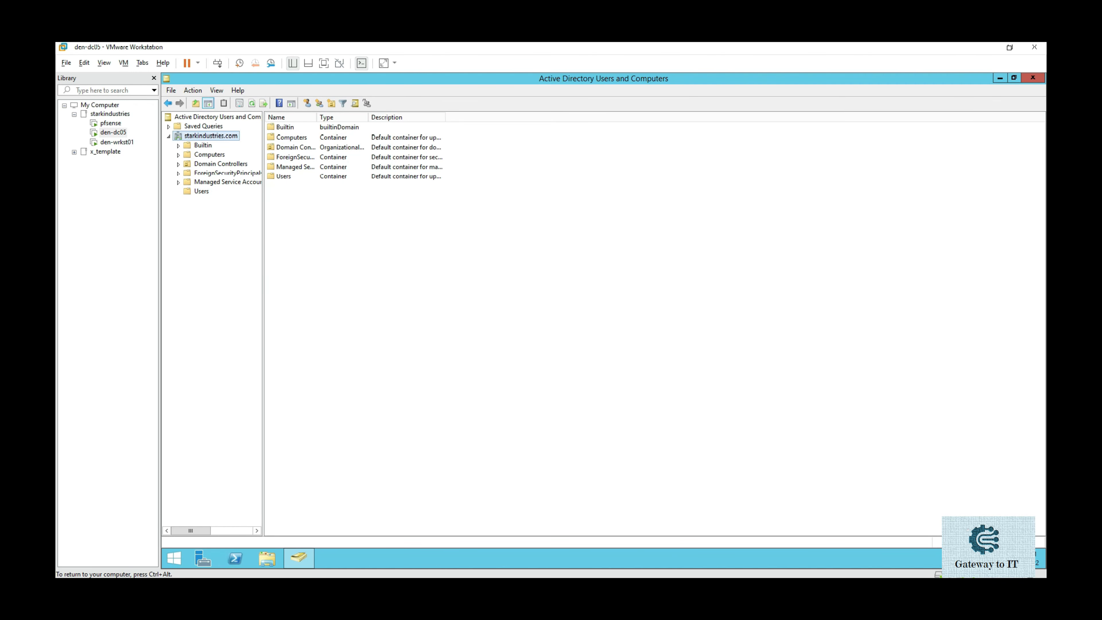
left_click(209, 154)
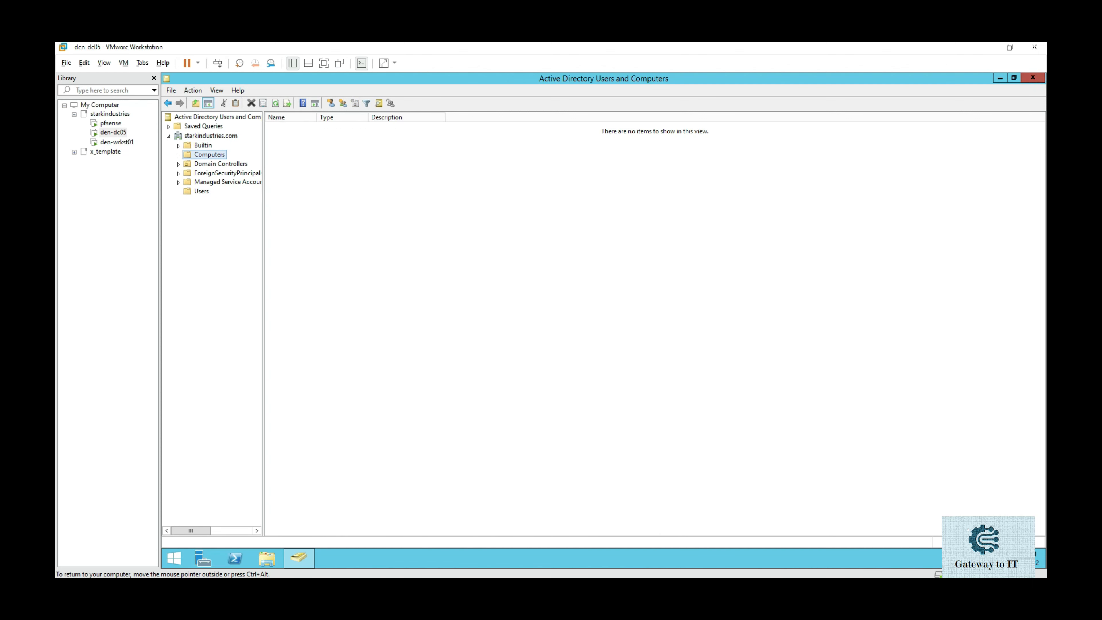
left_click(1033, 78)
key("super+r")
Open dnsmgmt.msc and browse to the starkindustries.com zone showing den-dc05's 192.168.1.5 record.
type("dnsmgmt.msc")
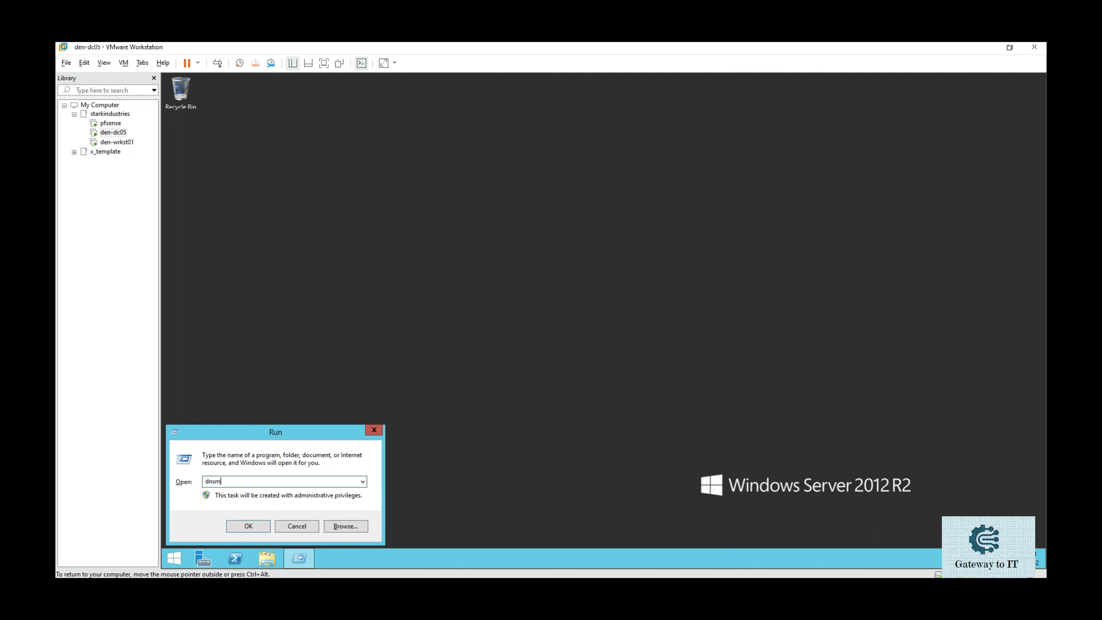
key("Return")
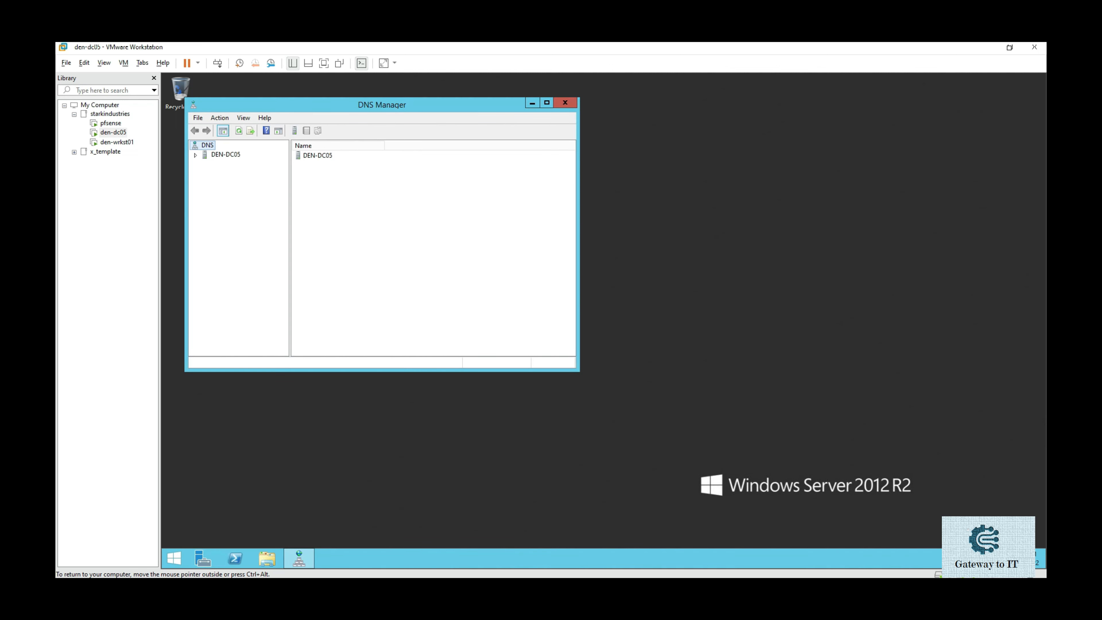
double_click(225, 154)
double_click(252, 173)
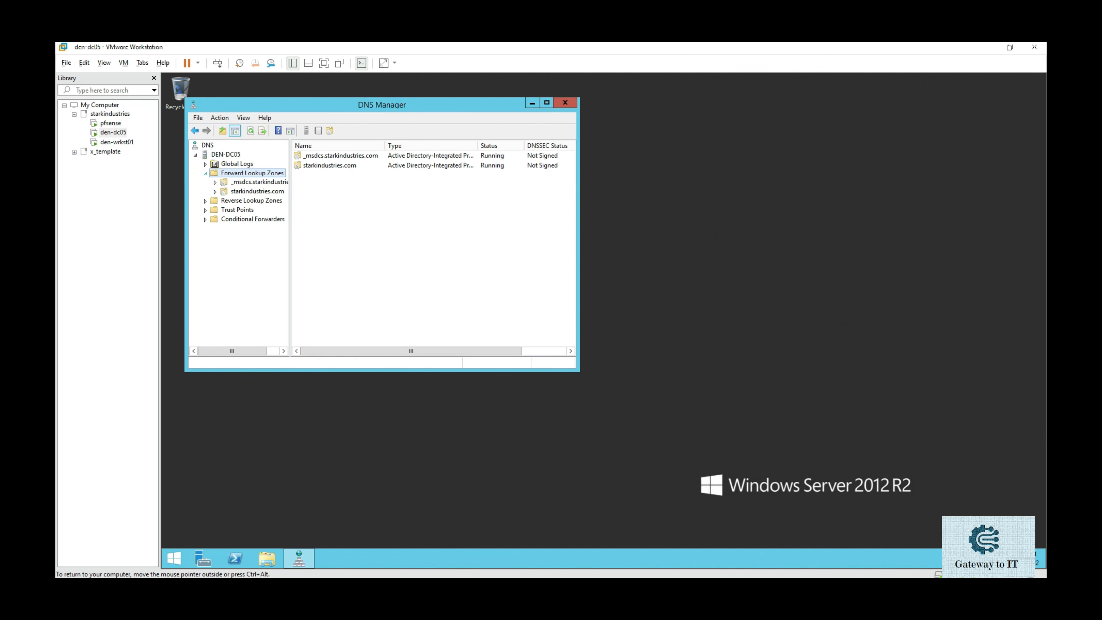
left_click(251, 200)
left_click(546, 103)
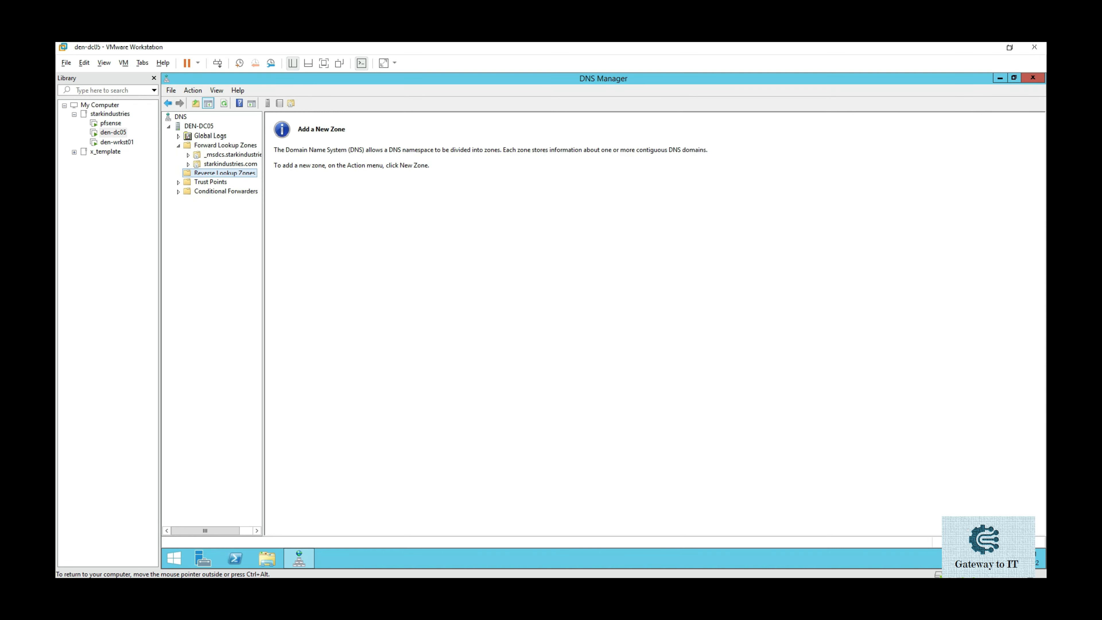
left_click(230, 164)
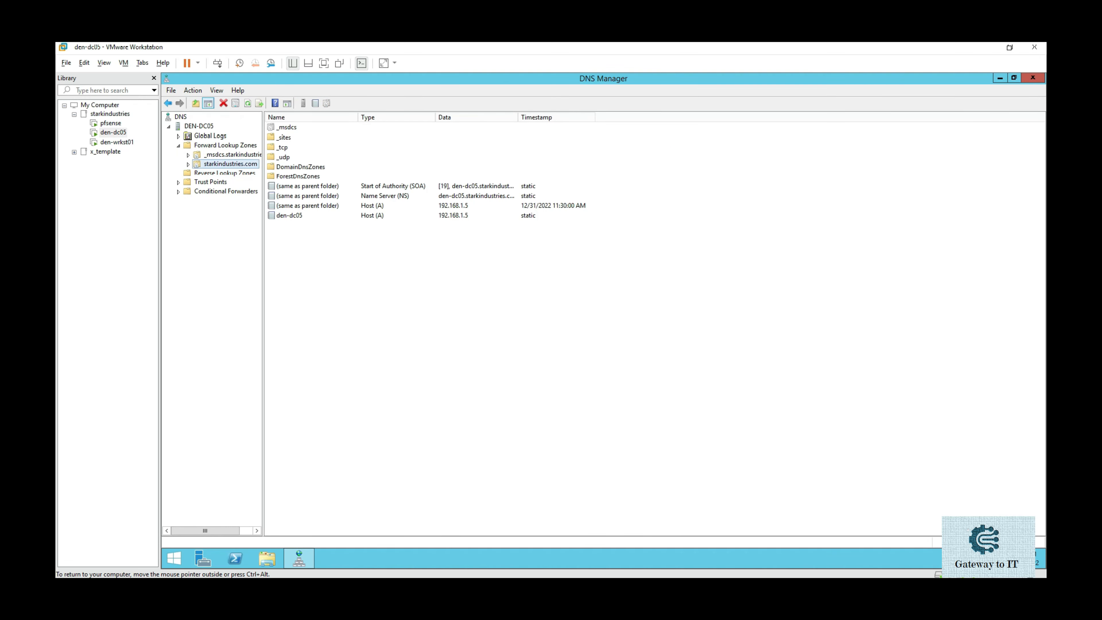
left_click_drag(263, 304, 300, 304)
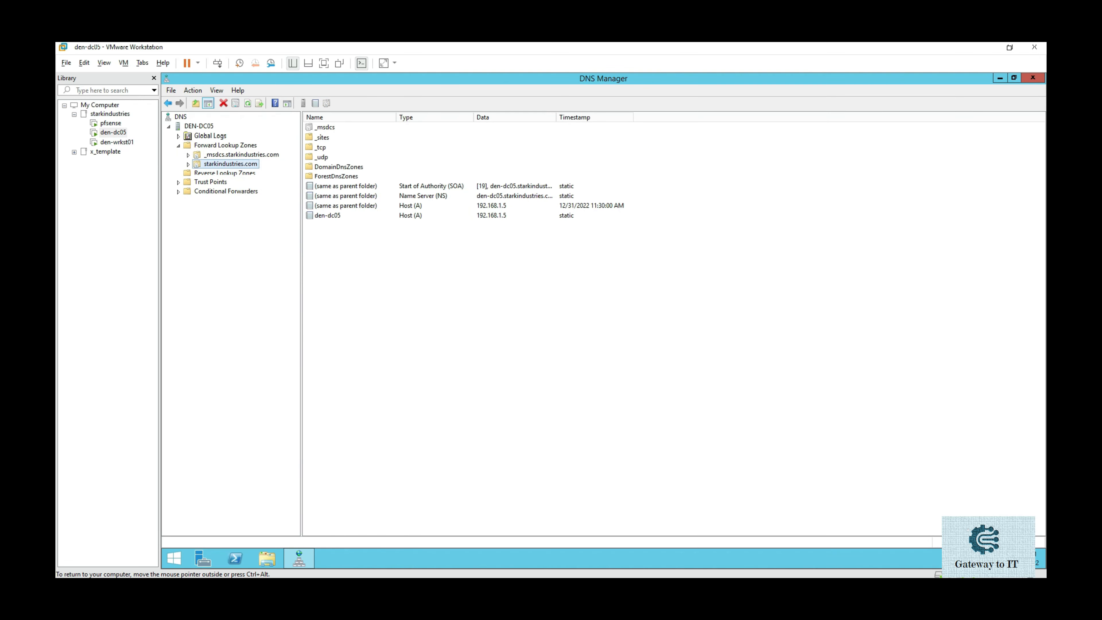
left_click(199, 126)
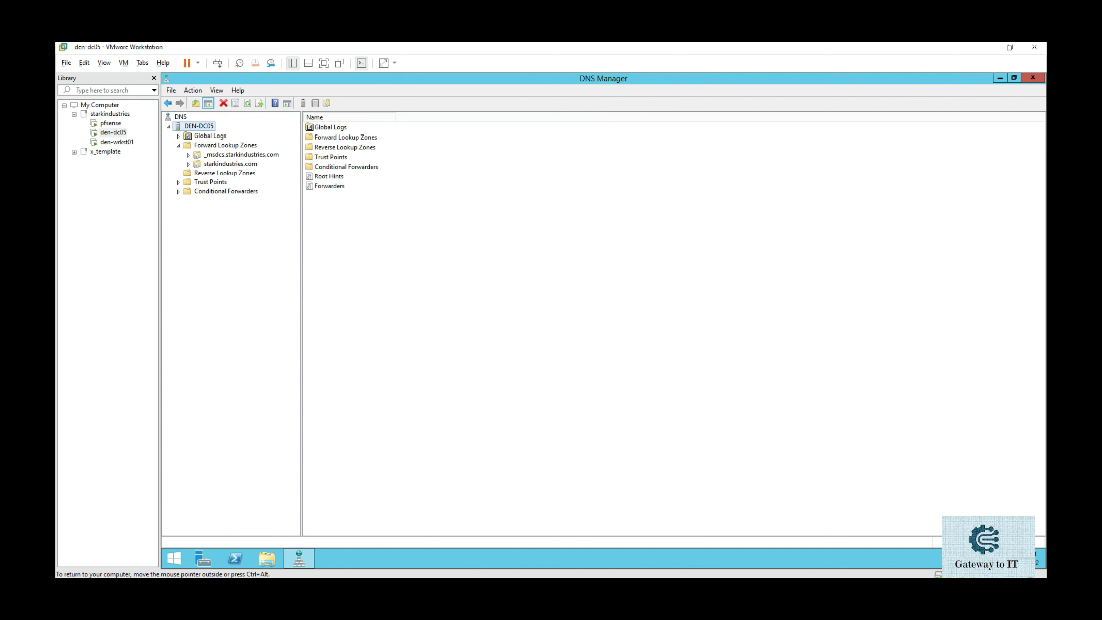